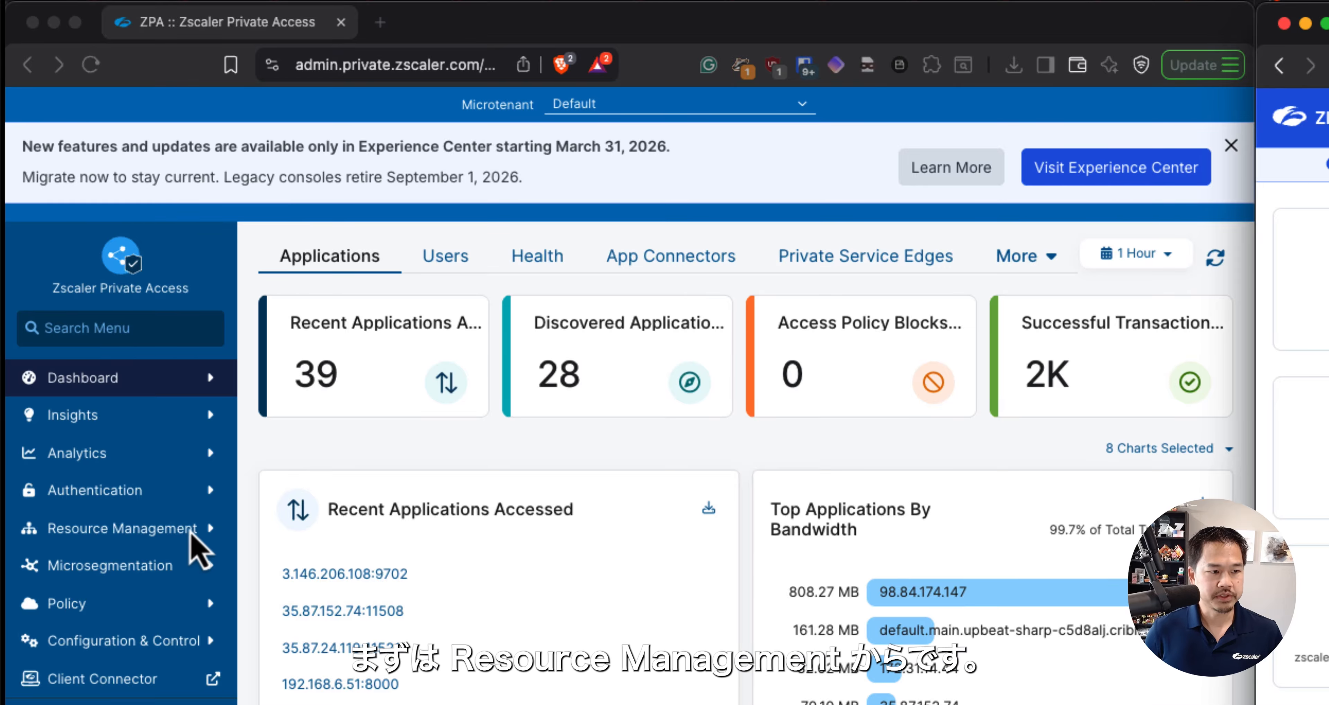
- Expand Resource Management in the ZPA console, and switch to the Zscaler Experience Center home page open beside the ZIdentity portal
left_click(186, 536)
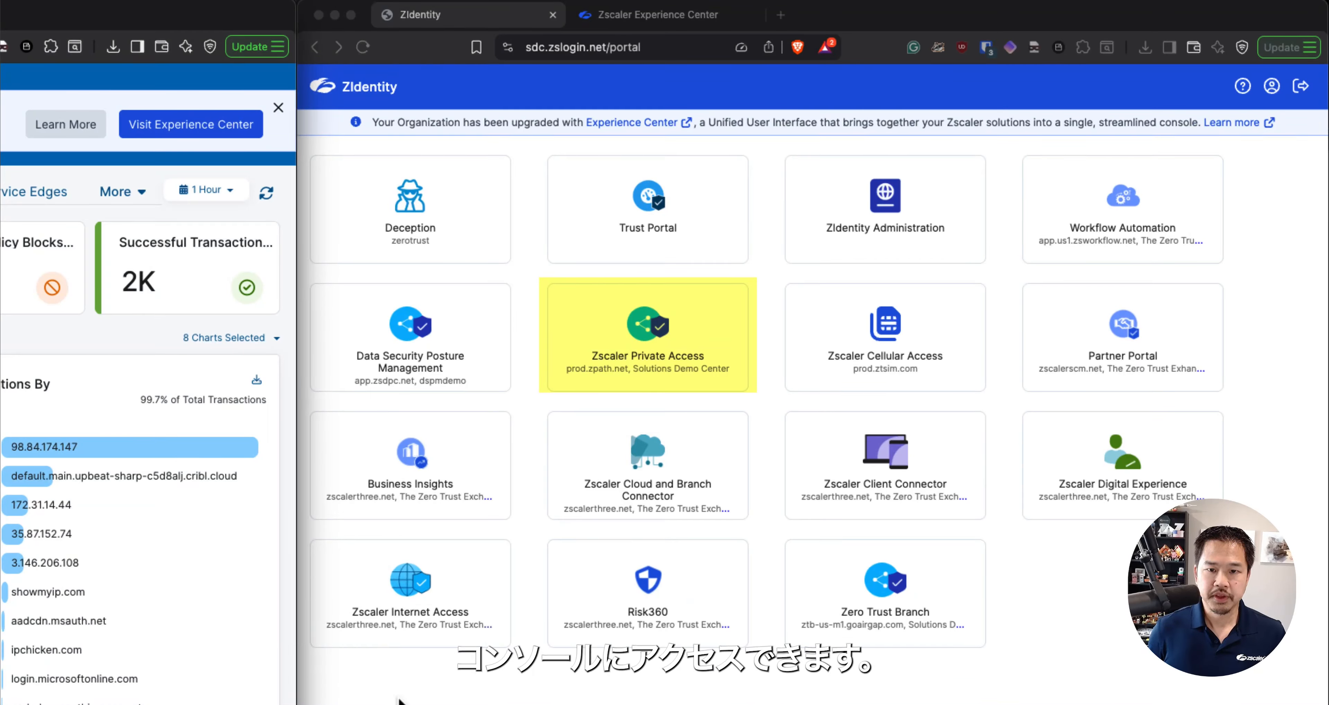
left_click(766, 396)
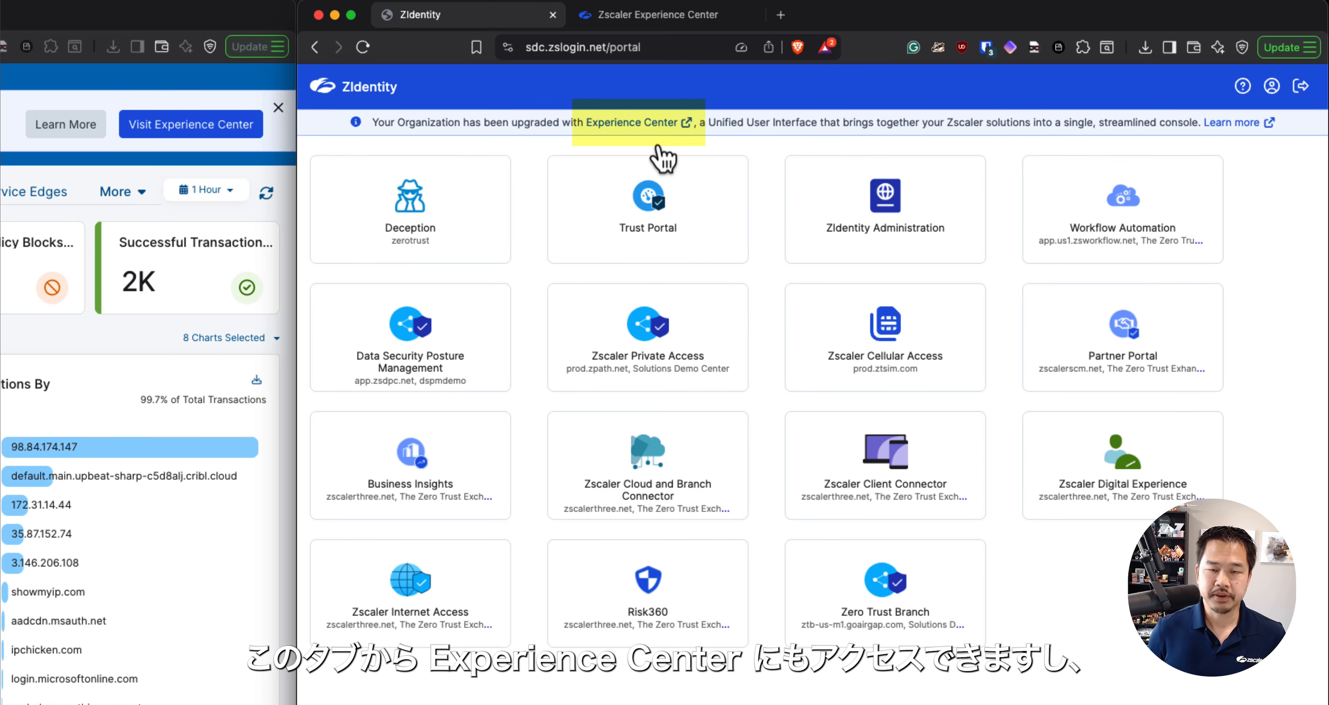
left_click(648, 15)
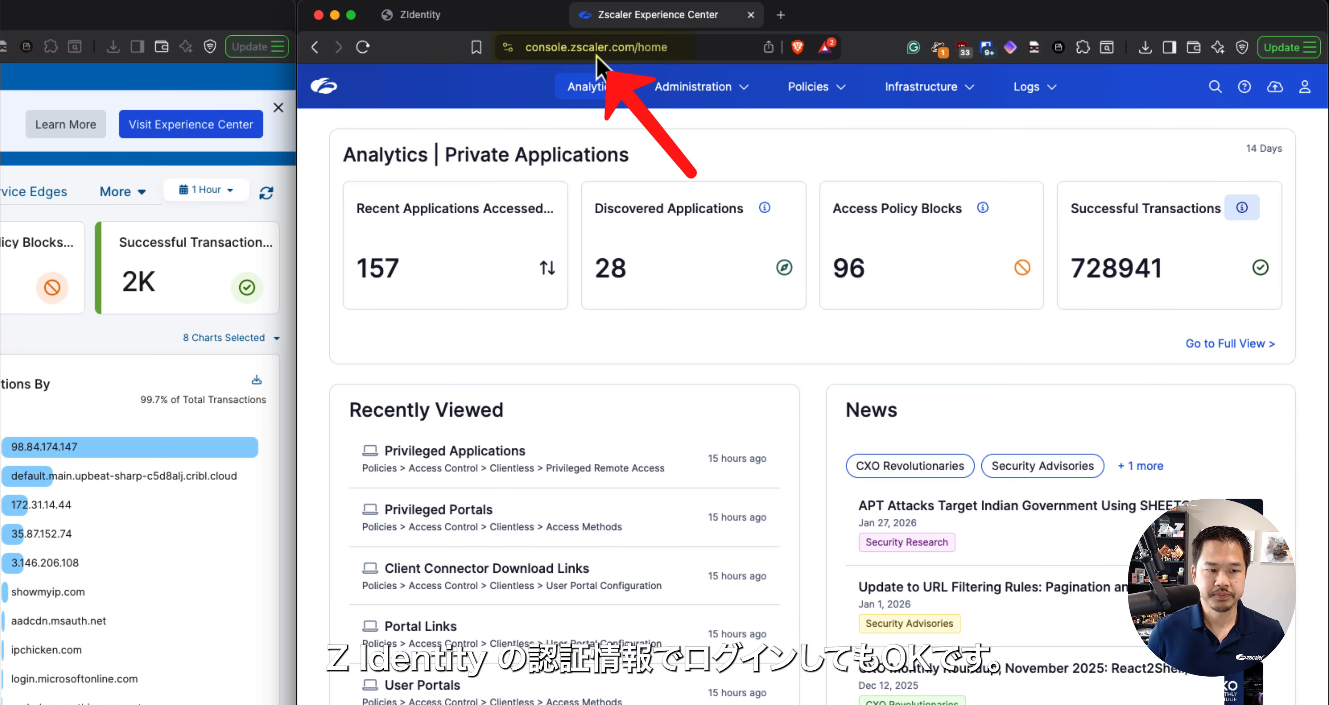
- Switch to the ZPA console, view Application Segments under Application Management, and dismiss the error notification
mouse_move(120, 416)
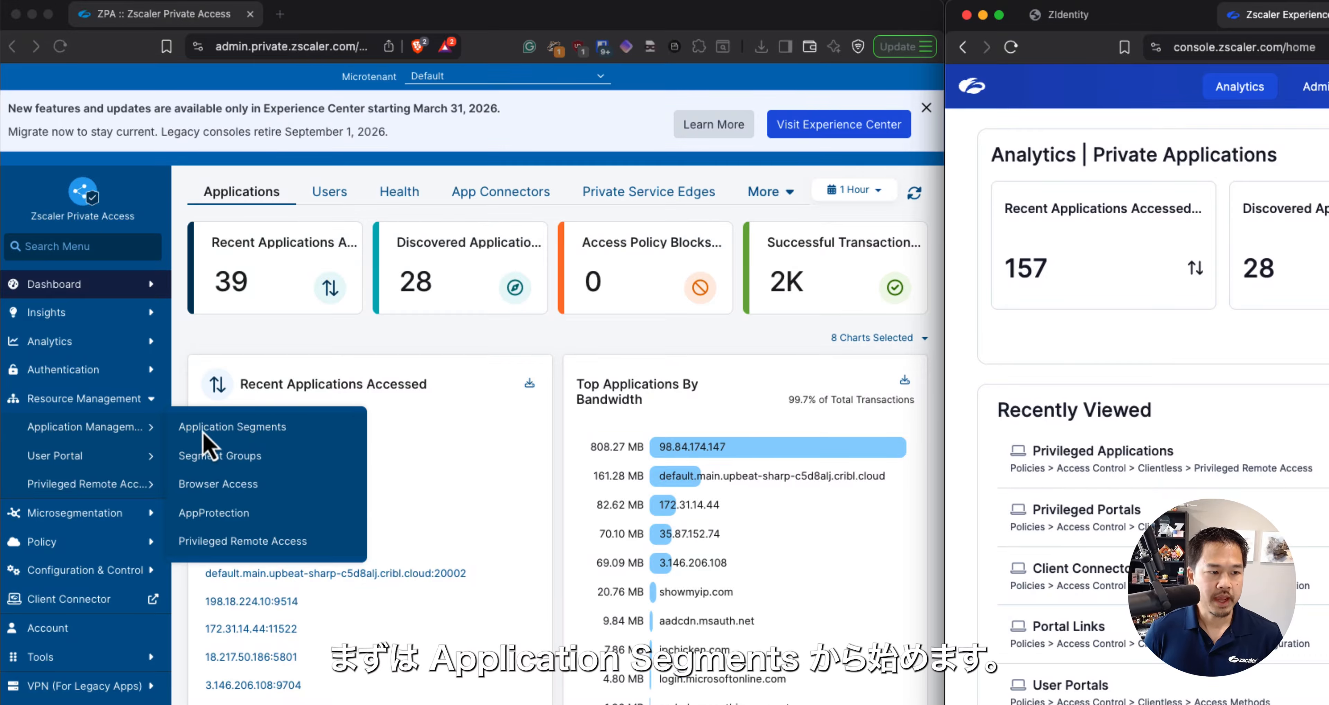
left_click(230, 426)
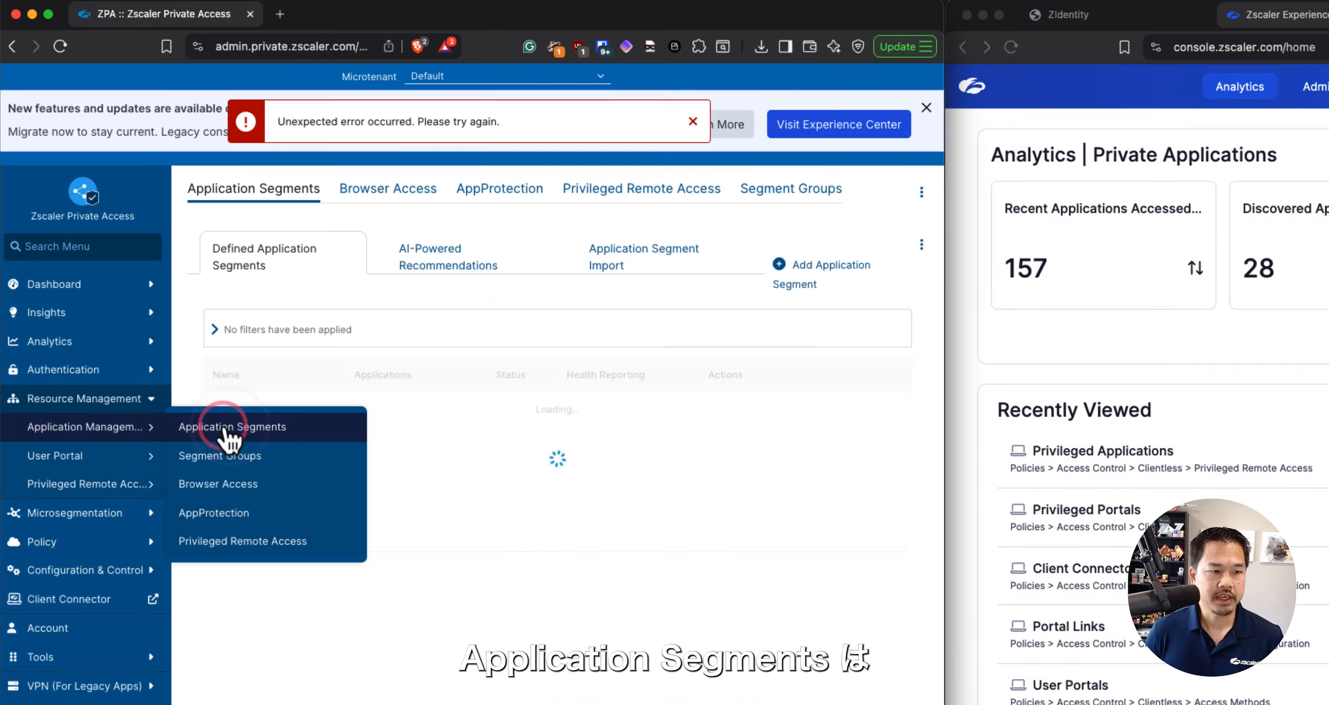
left_click(693, 122)
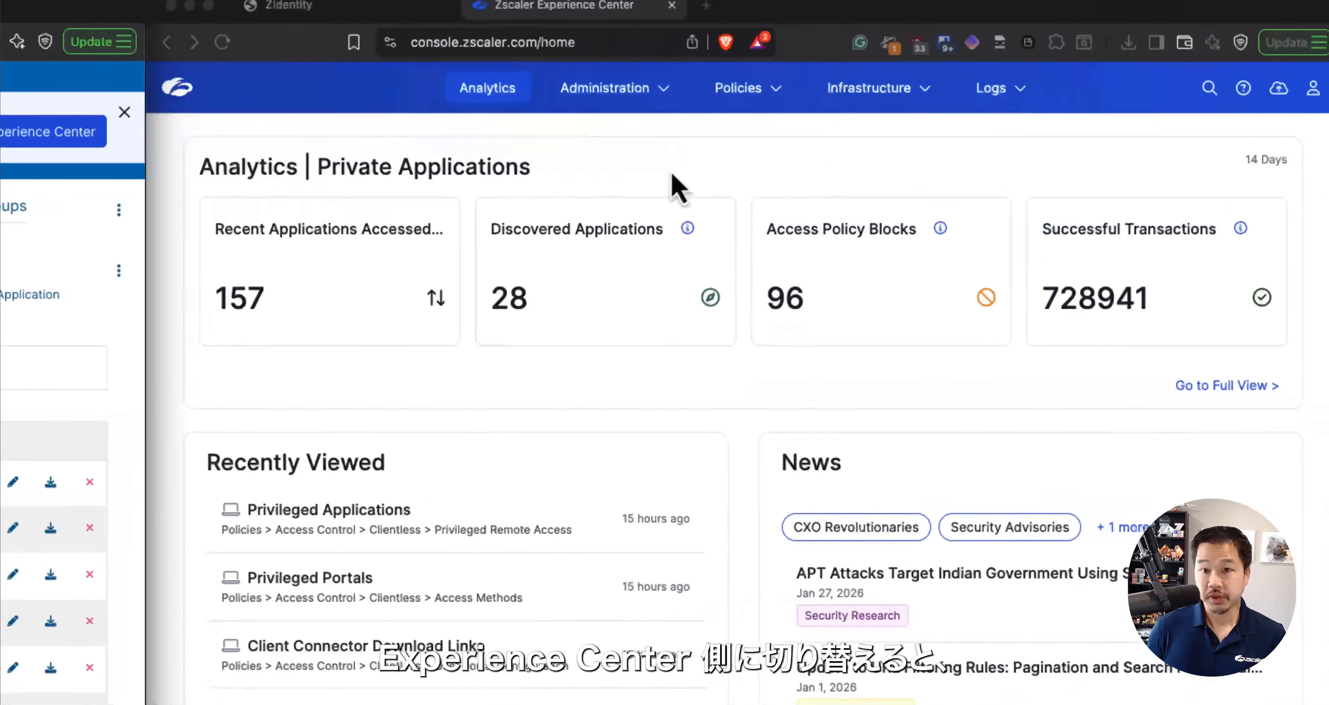
- Switch to the Experience Center and view App Segments for Private Applications under the Access Control policies
left_click(1080, 167)
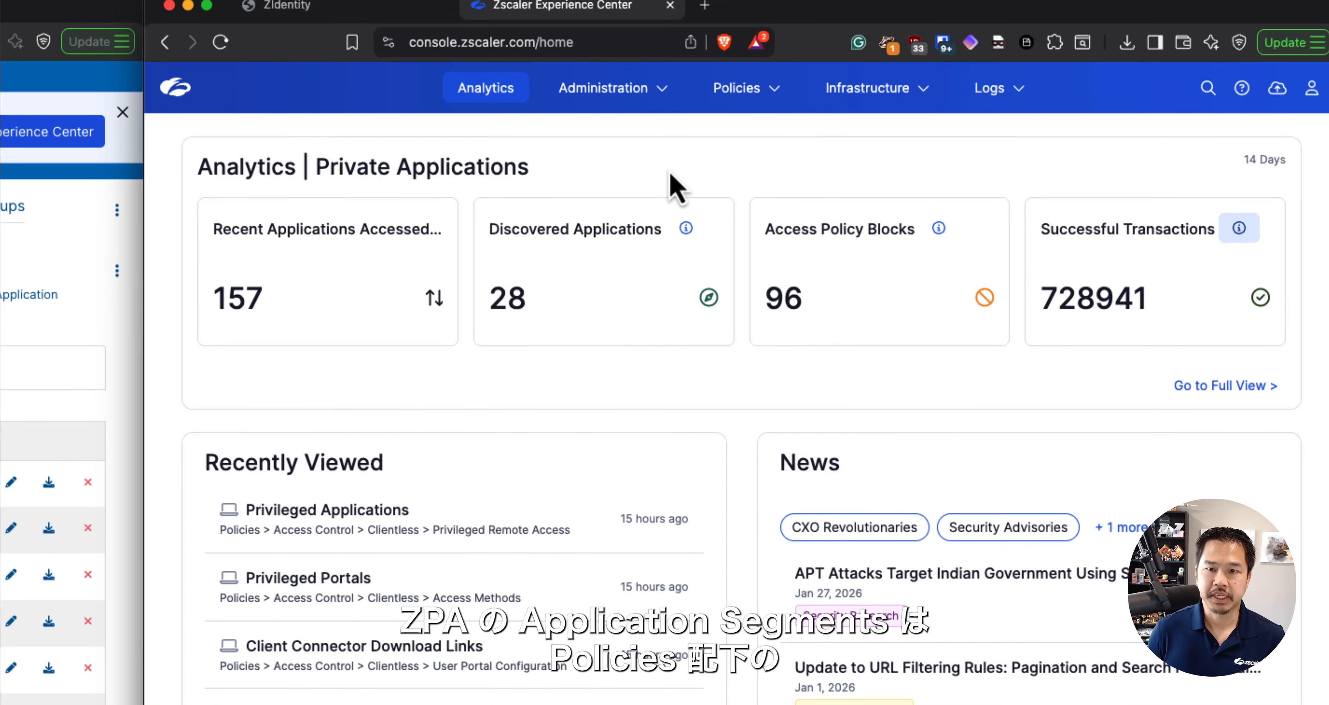
left_click(738, 89)
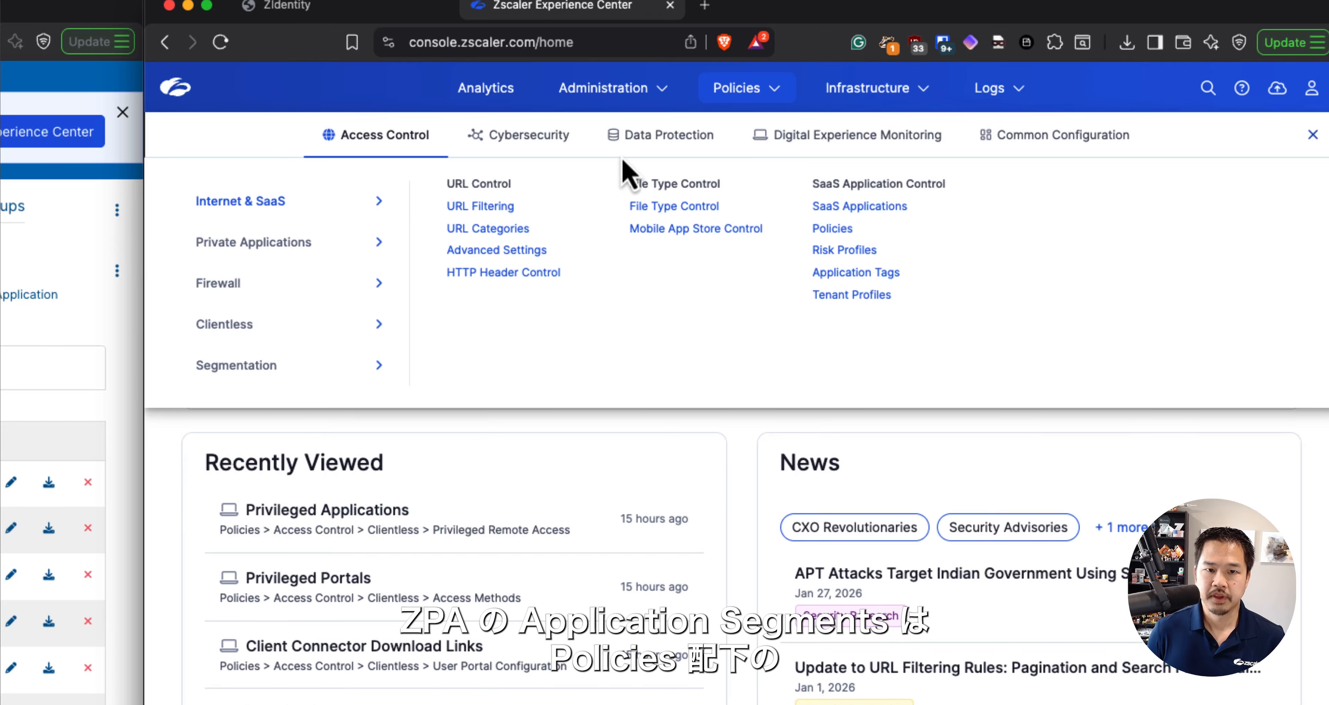
left_click(319, 253)
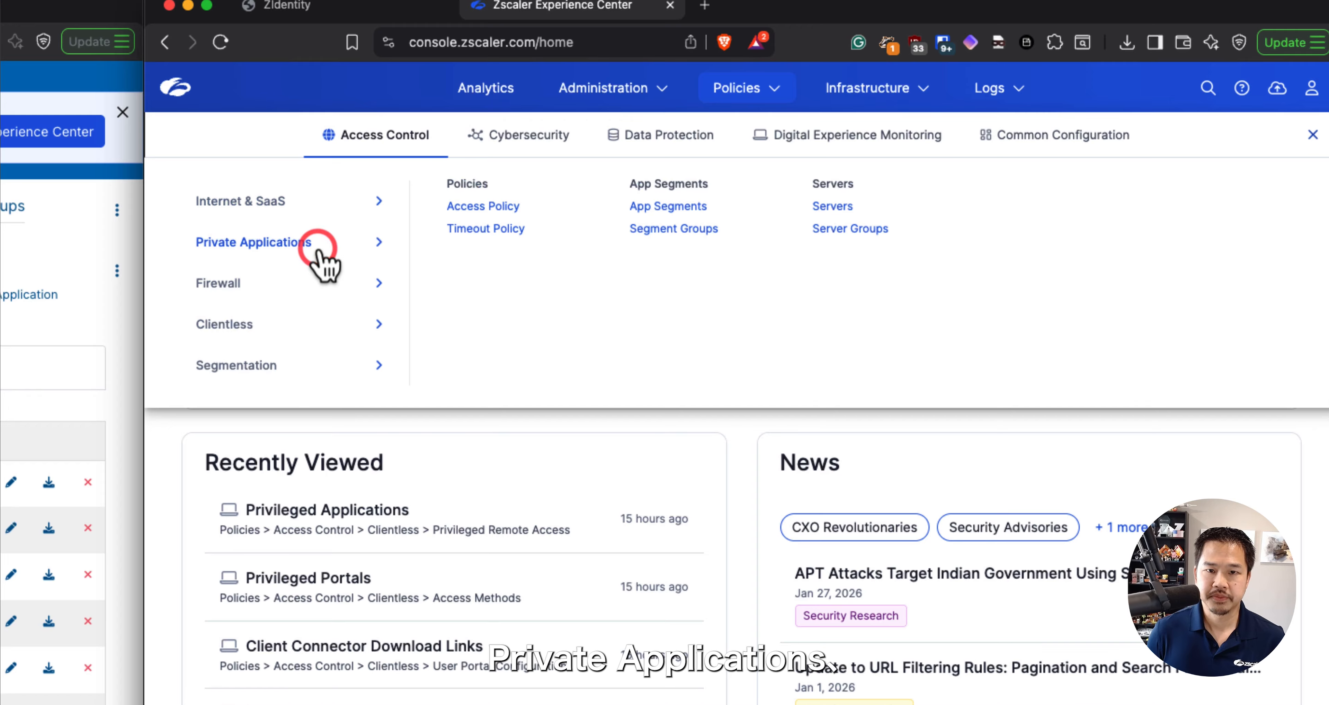
left_click(669, 207)
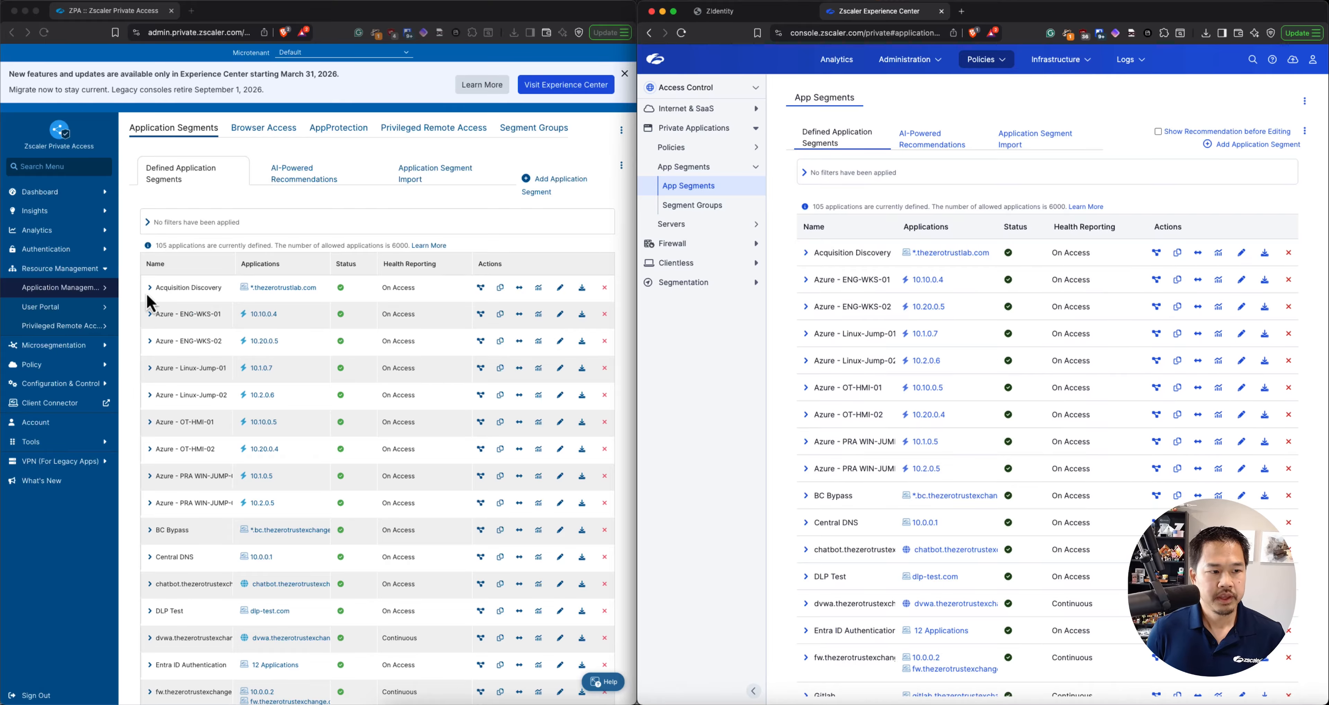
- View Segment Groups in the ZPA console and the matching Segment Groups page in the Experience Center
left_click(125, 289)
mouse_move(111, 287)
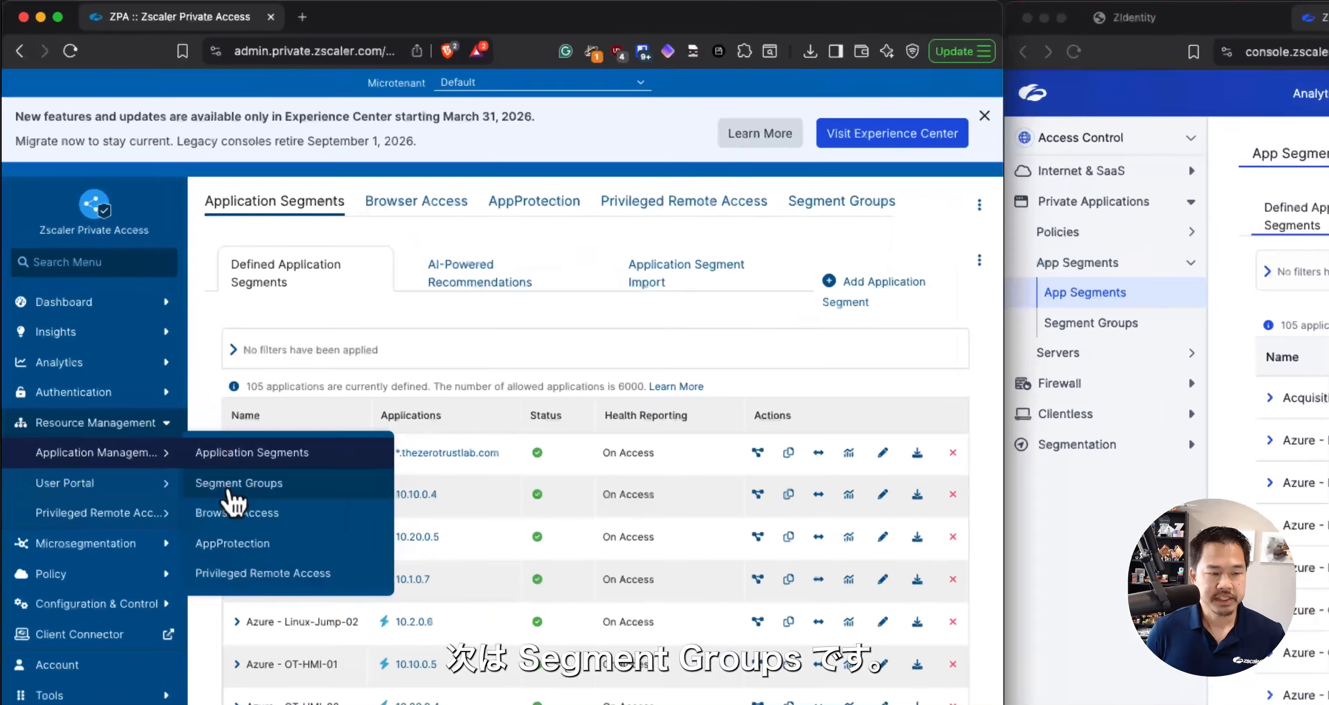
left_click(231, 490)
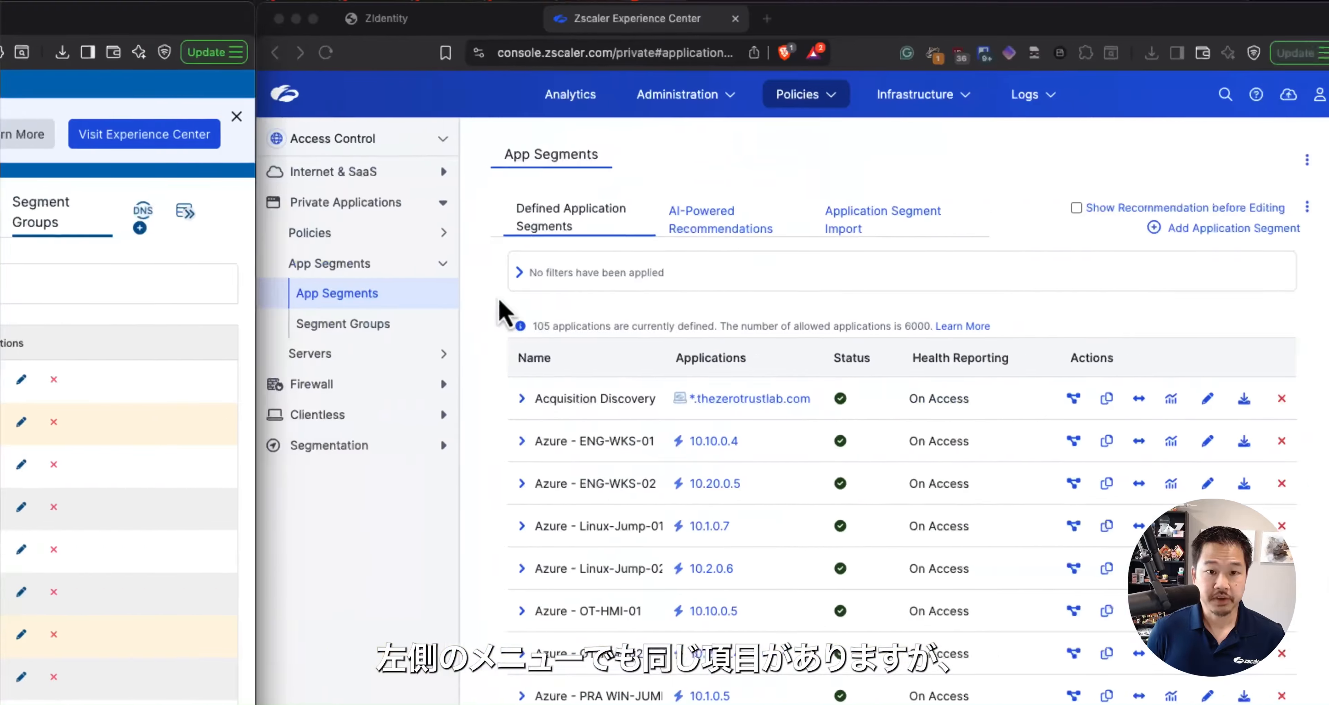
left_click(497, 296)
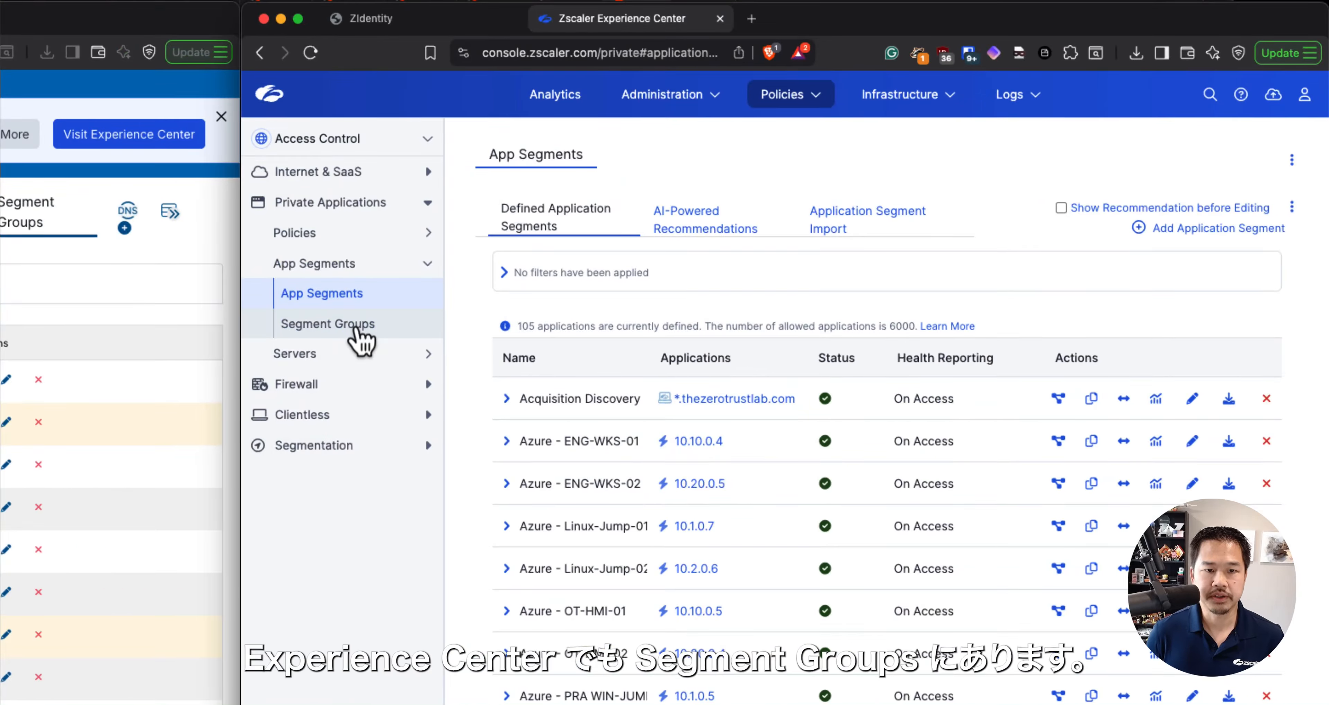
left_click(356, 330)
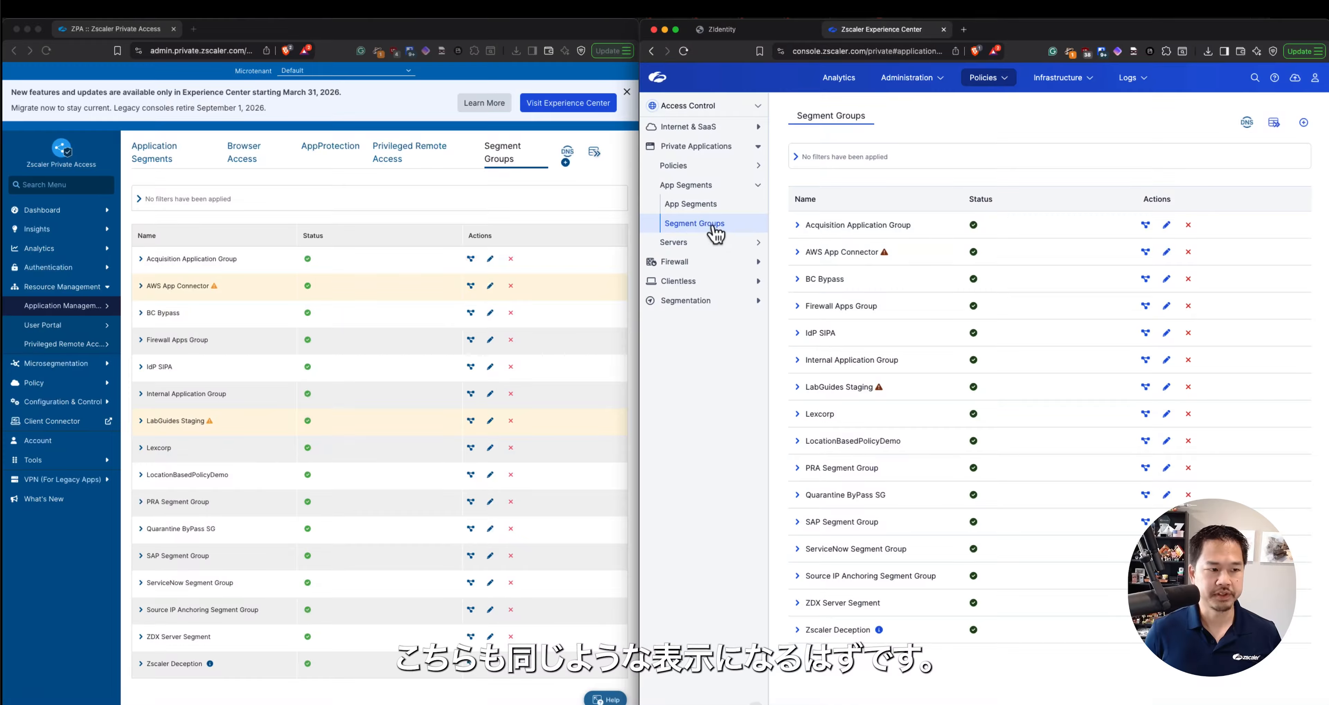
- View Browser Access in the ZPA console and its counterpart under Clientless Access Methods in the Experience Center
left_click(116, 306)
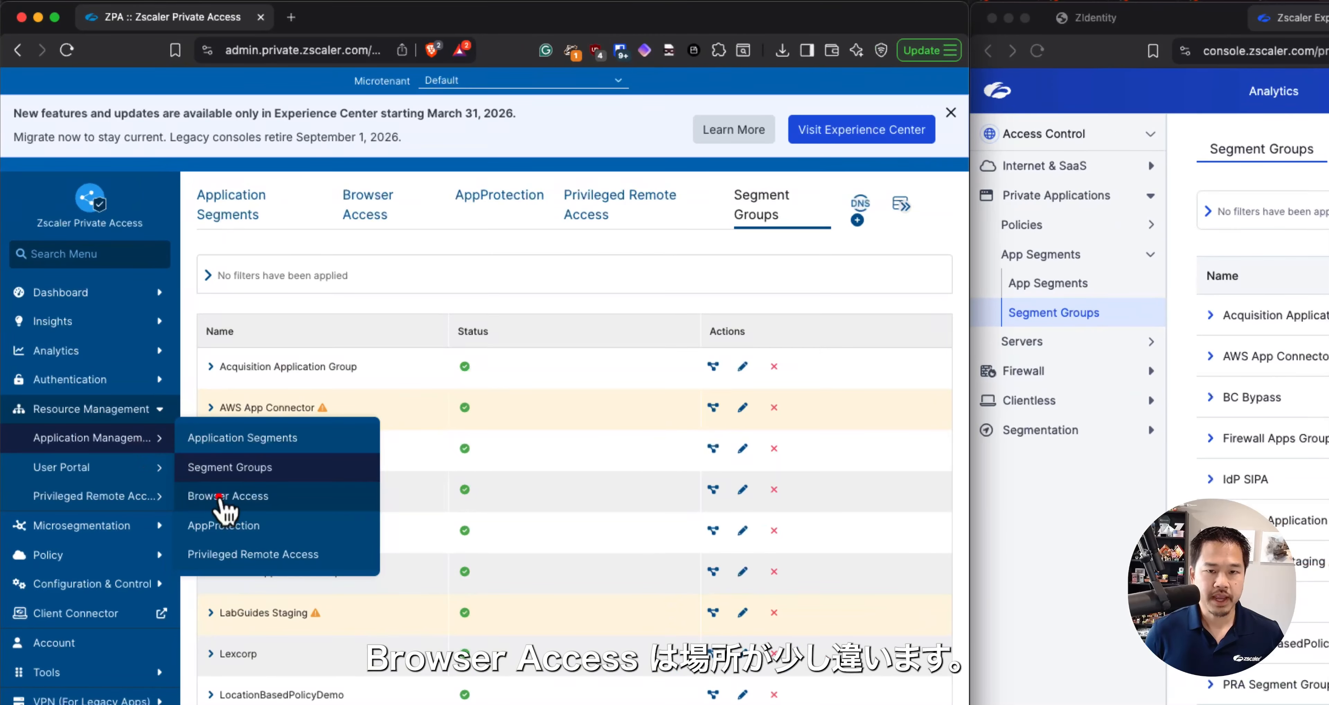
left_click(221, 496)
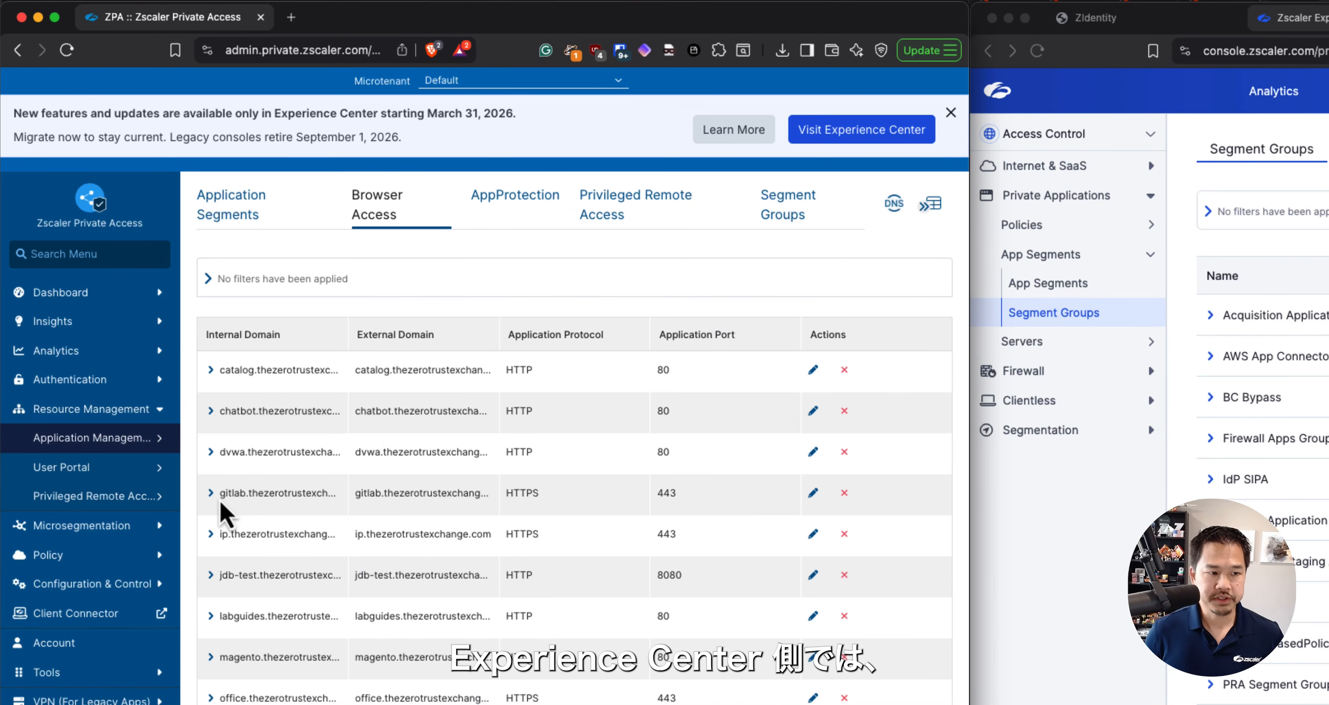
left_click(910, 170)
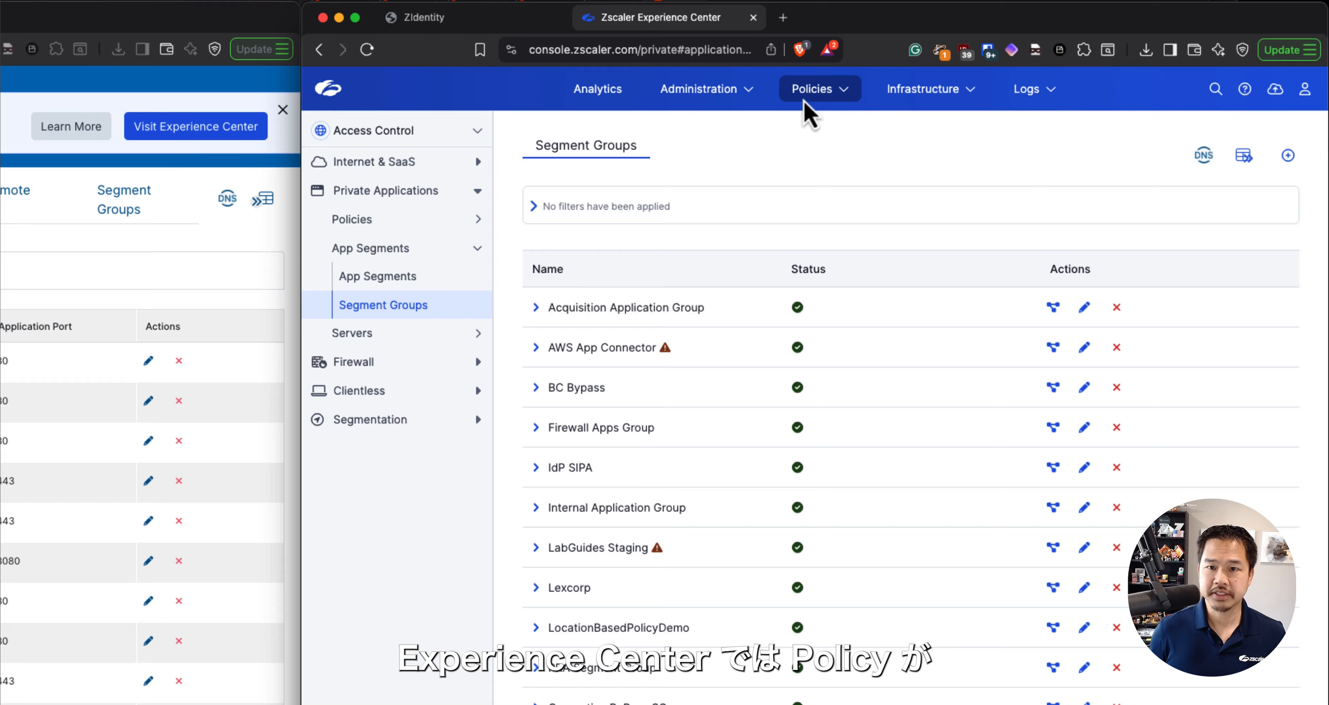
left_click(839, 101)
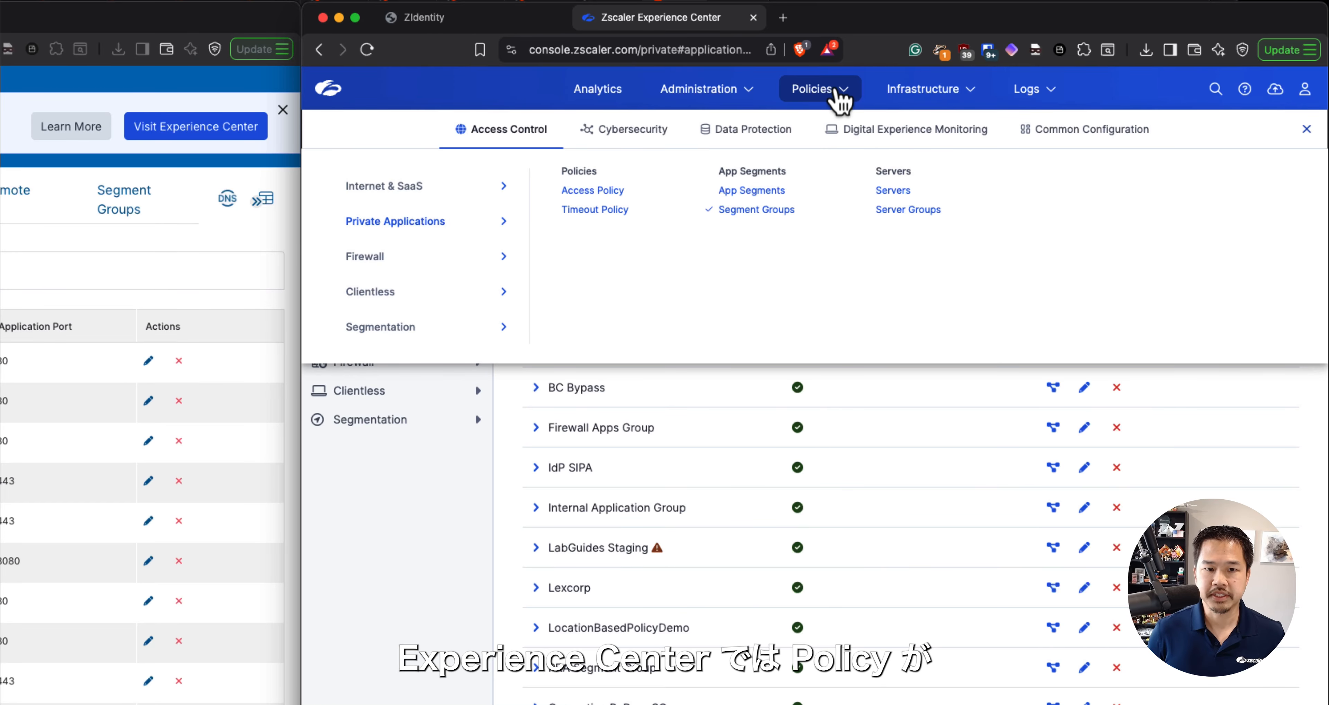
left_click(487, 293)
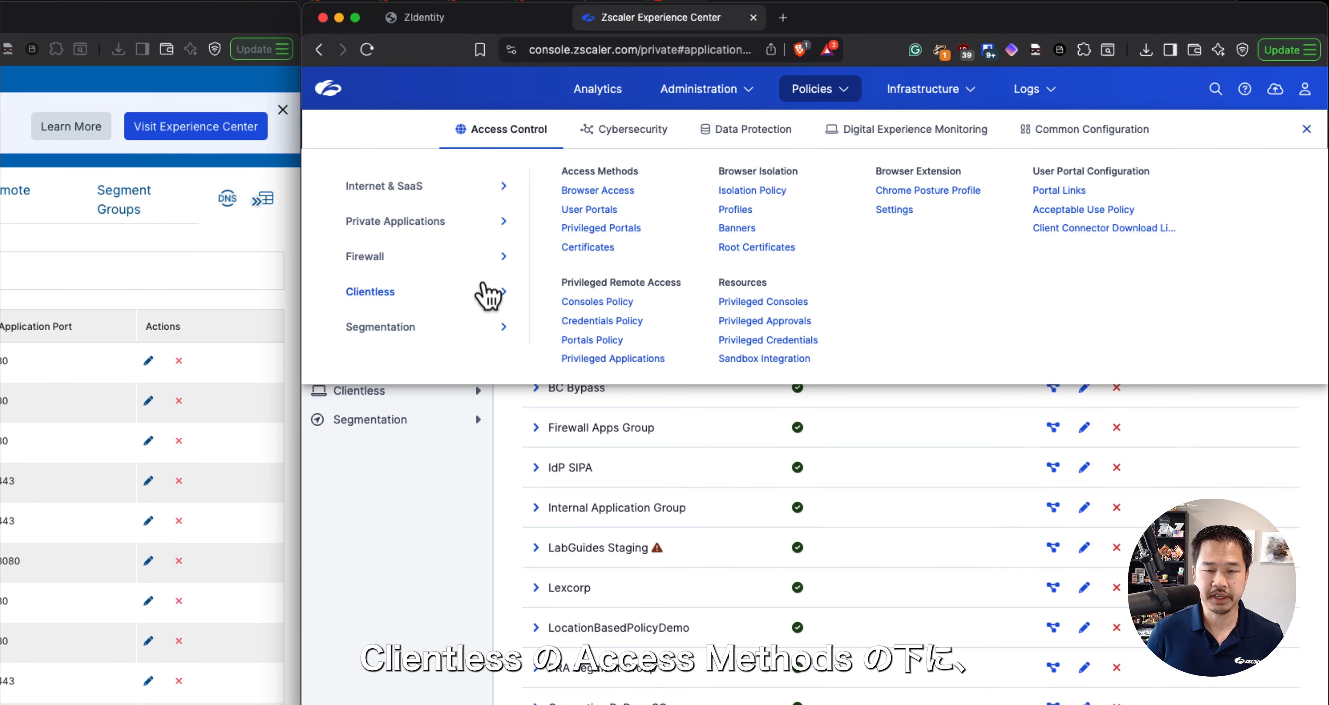
left_click(609, 191)
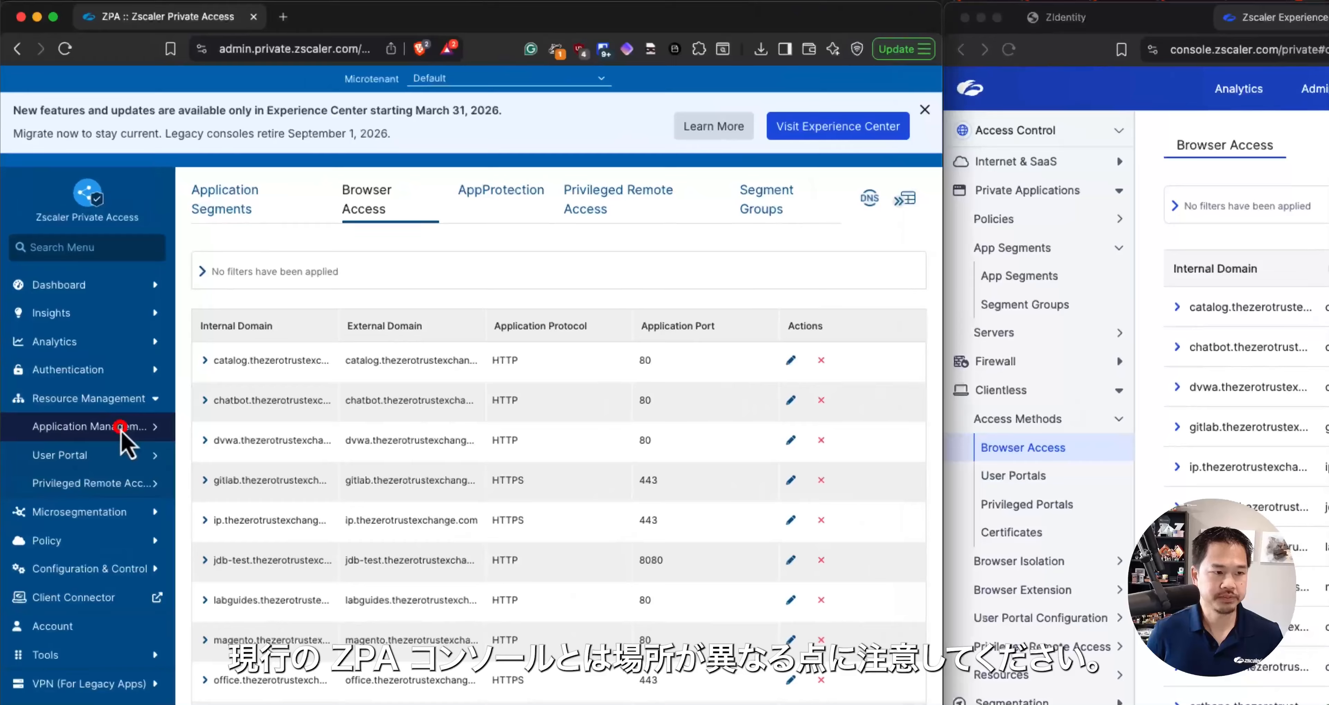
- View AppProtection in the ZPA console and Protected Applications under Private App Protection in the Experience Center's Cybersecurity policies
left_click(72, 292)
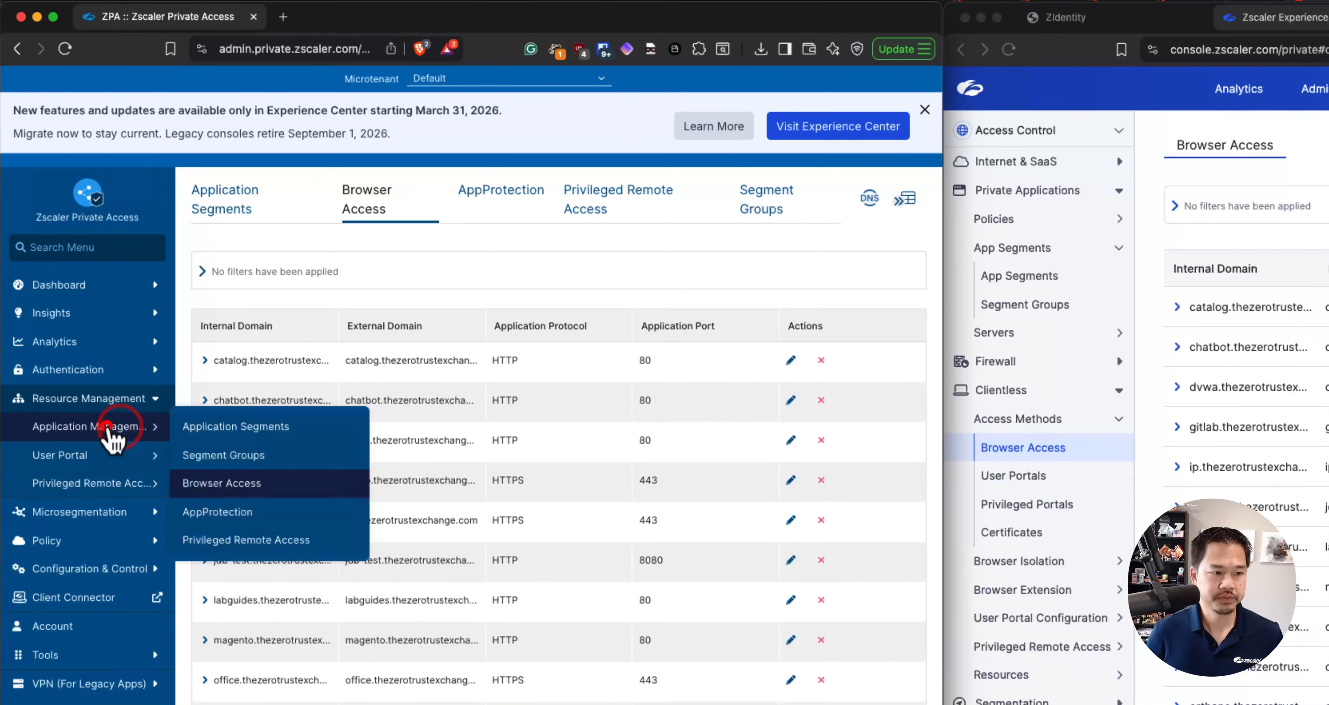
left_click(227, 513)
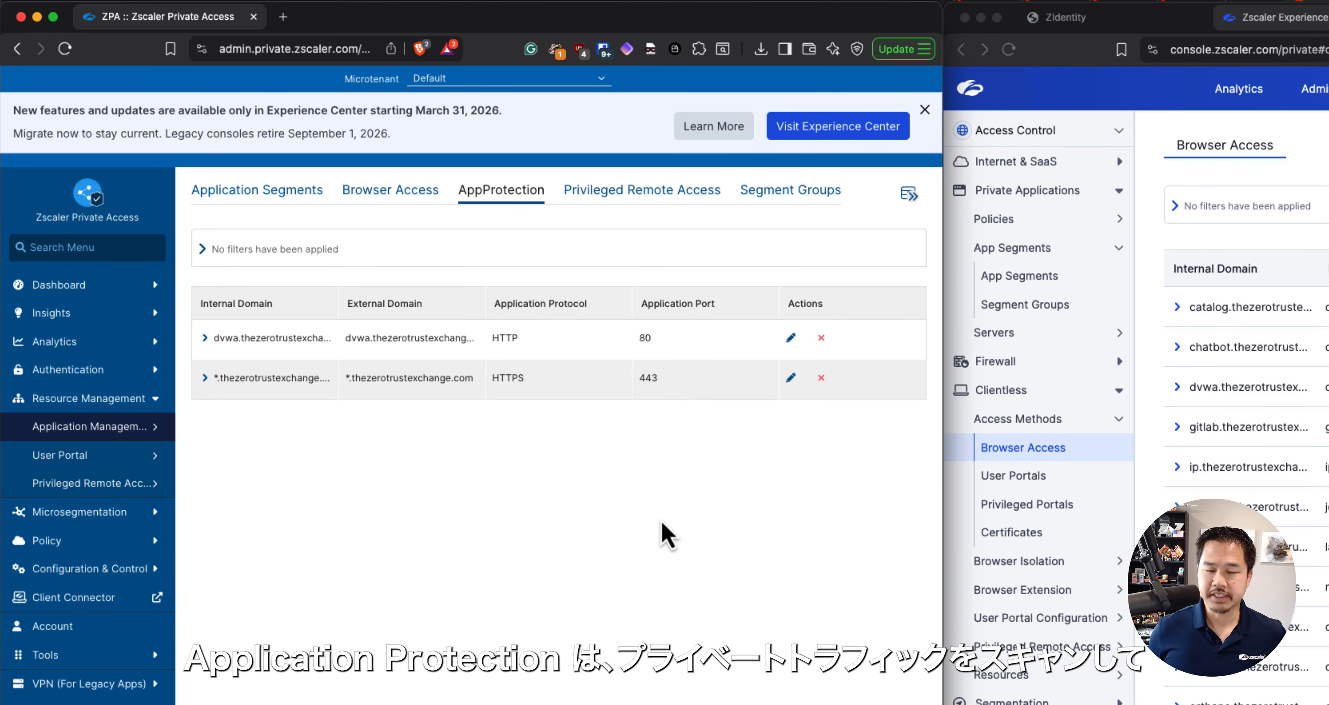
left_click(780, 96)
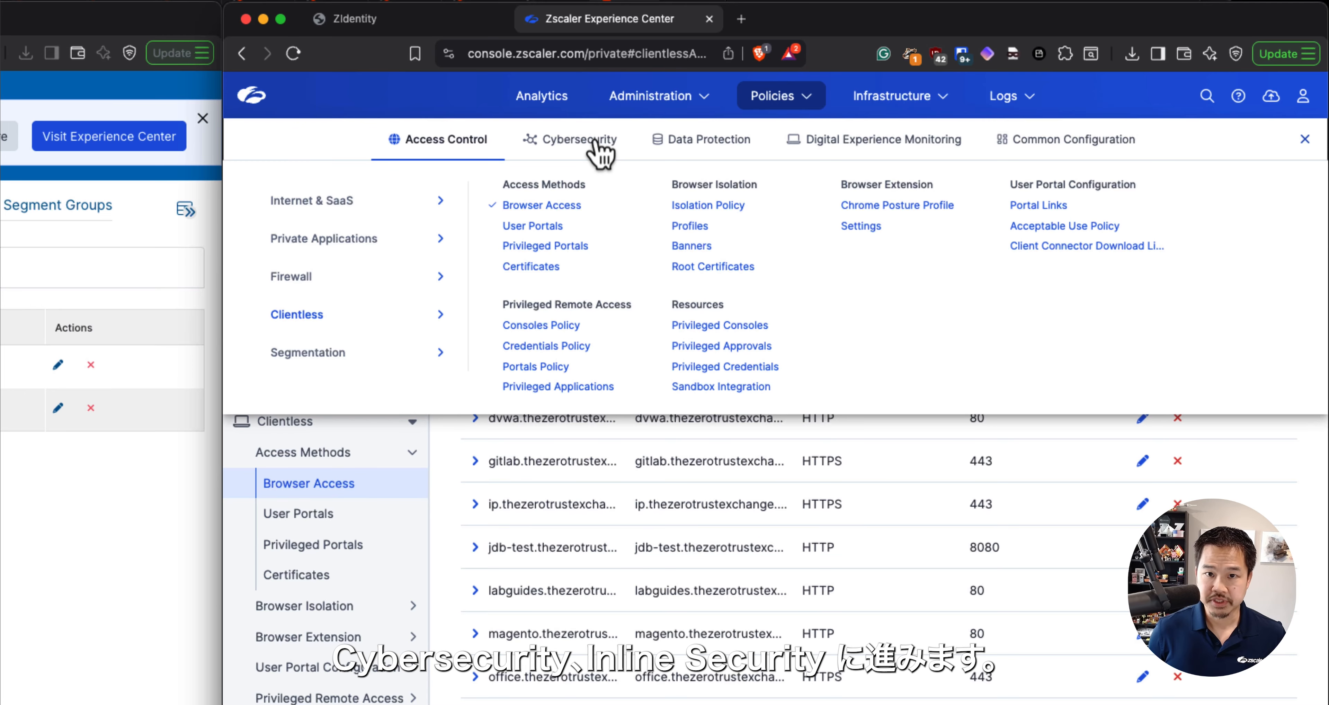
left_click(593, 139)
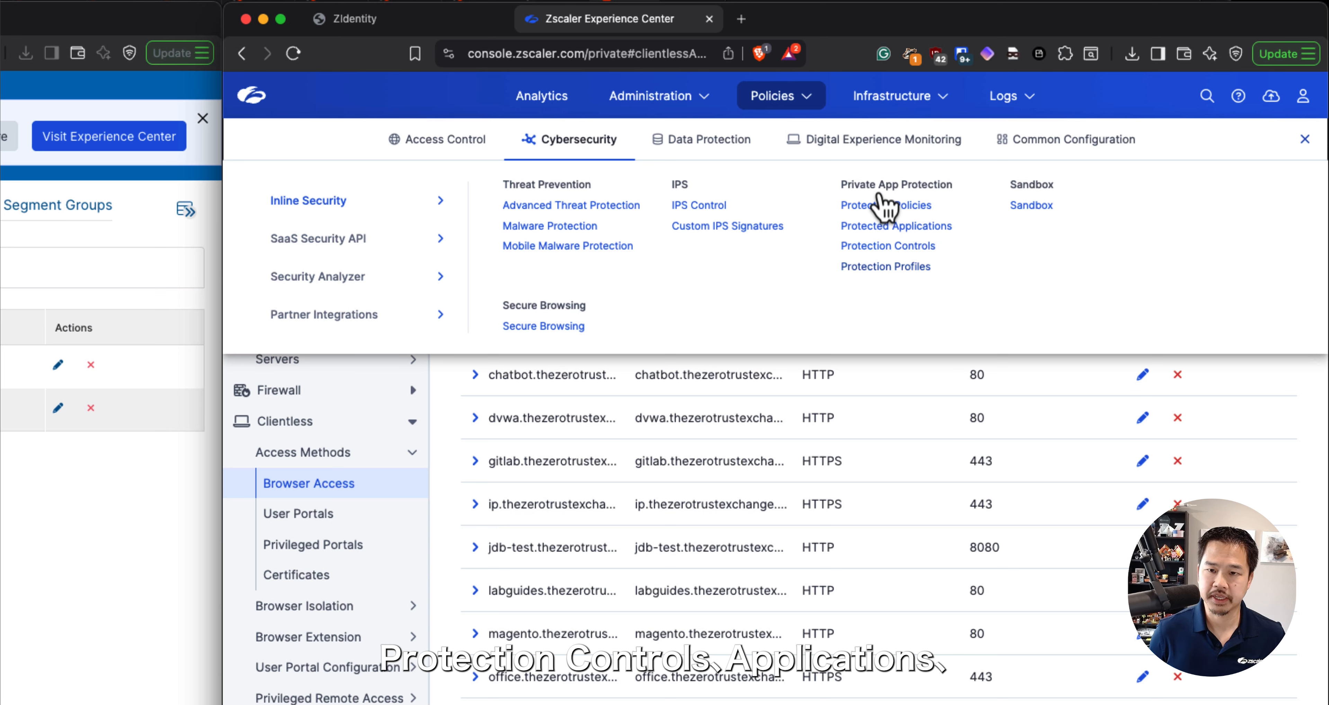
left_click(895, 226)
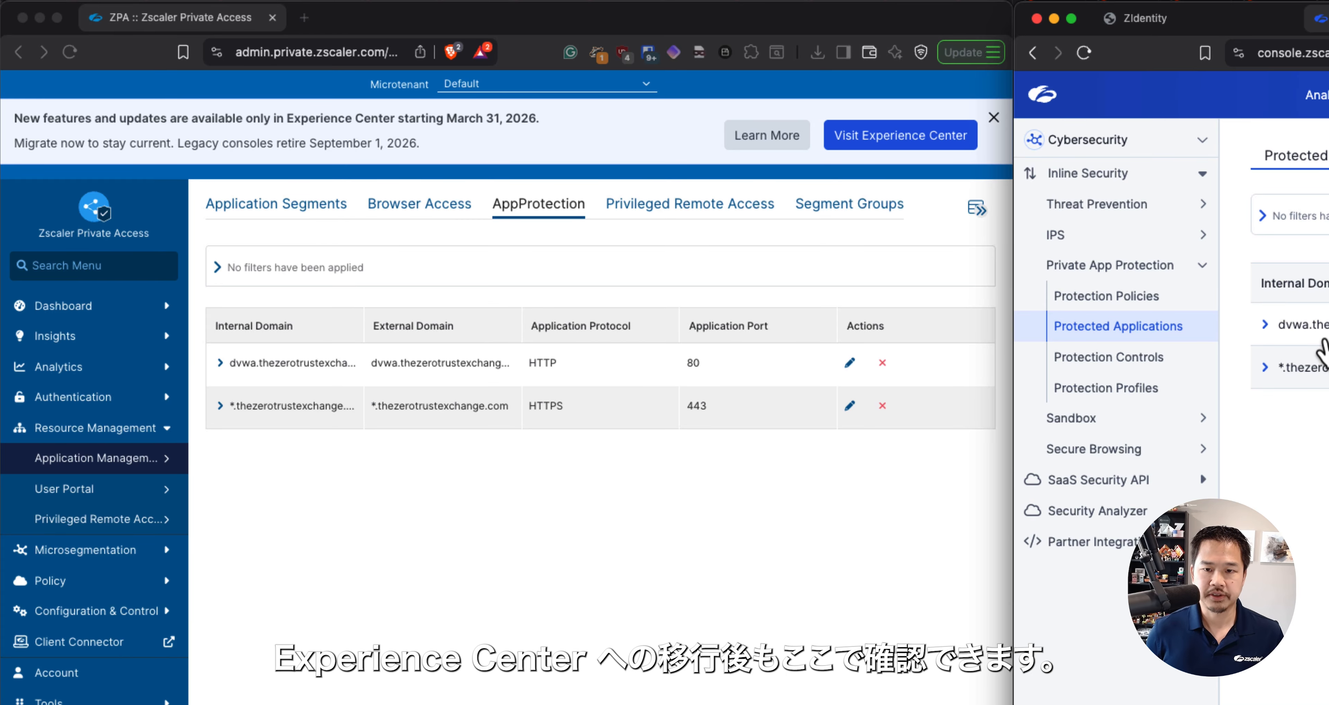
- View Privileged Remote Access applications in the ZPA console and Privileged Applications under Clientless access control in the Experience Center
left_click(676, 472)
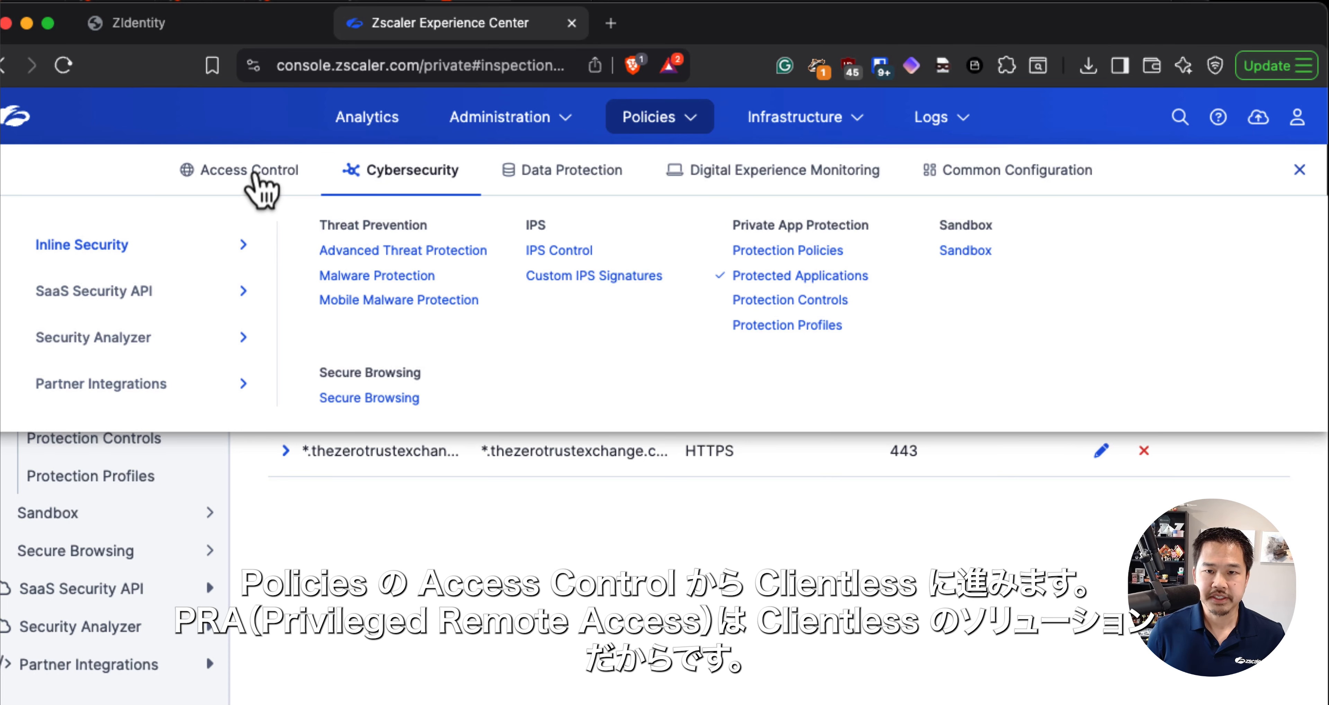
left_click(251, 172)
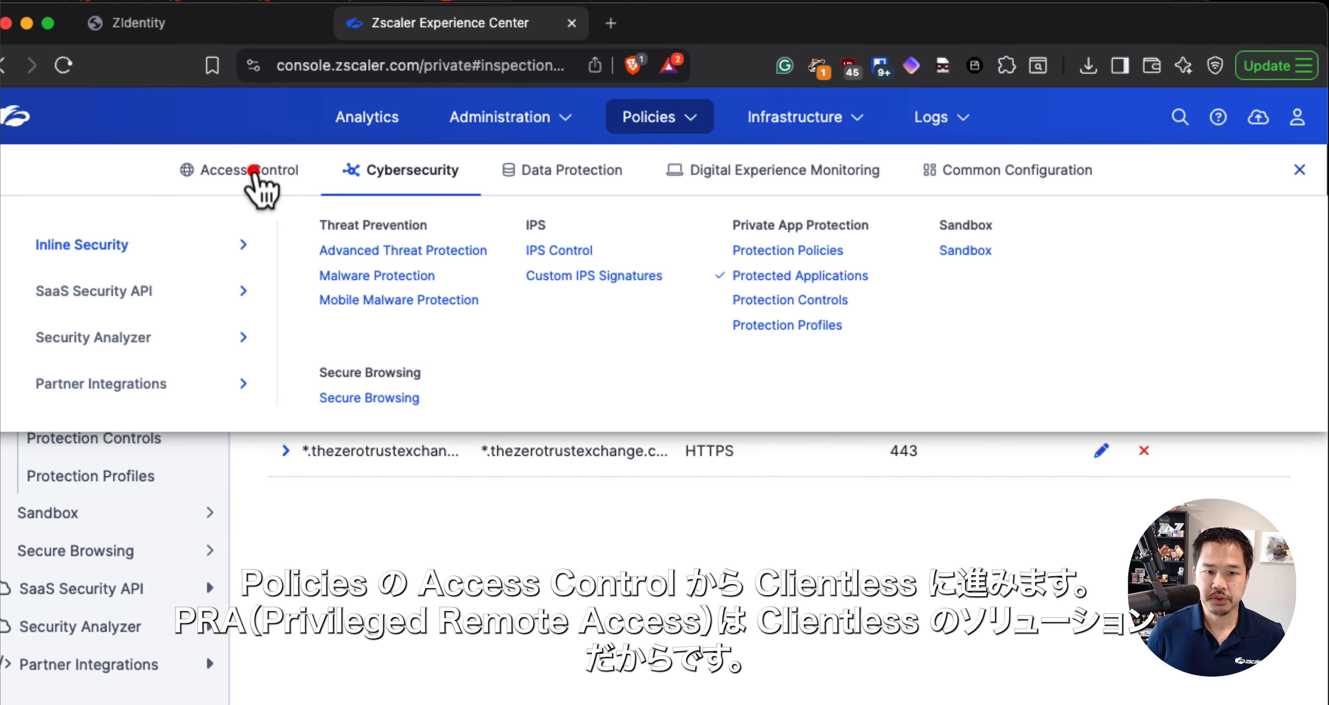
left_click(182, 395)
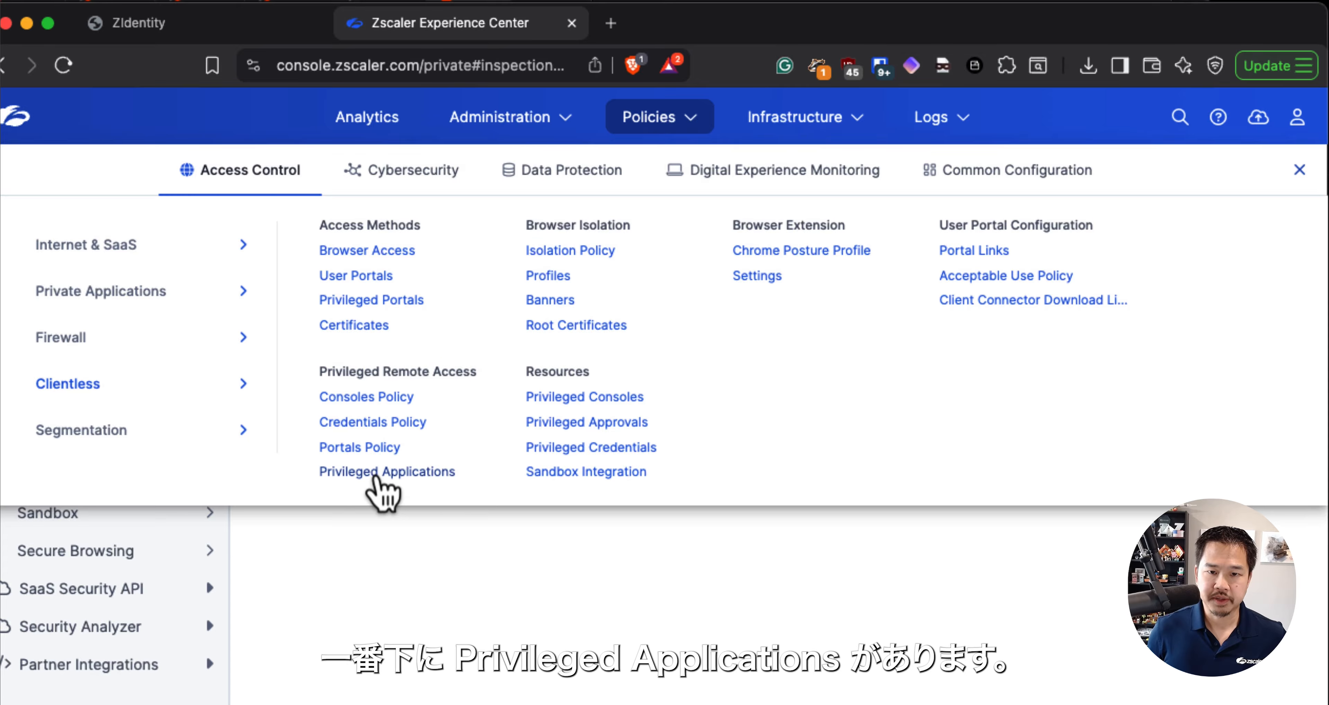
left_click(377, 472)
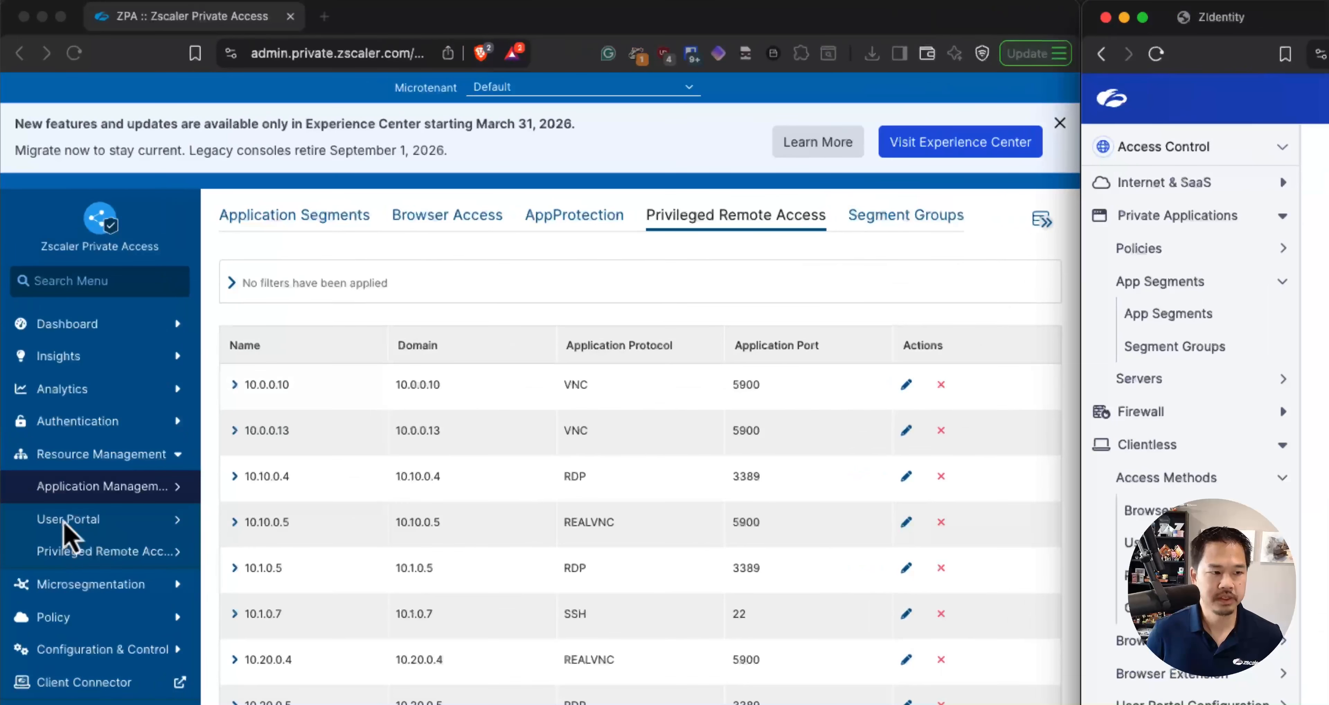
- View User Portals in the ZPA console and the matching User Portals page under Clientless Access Methods in the Experience Center
left_click(38, 306)
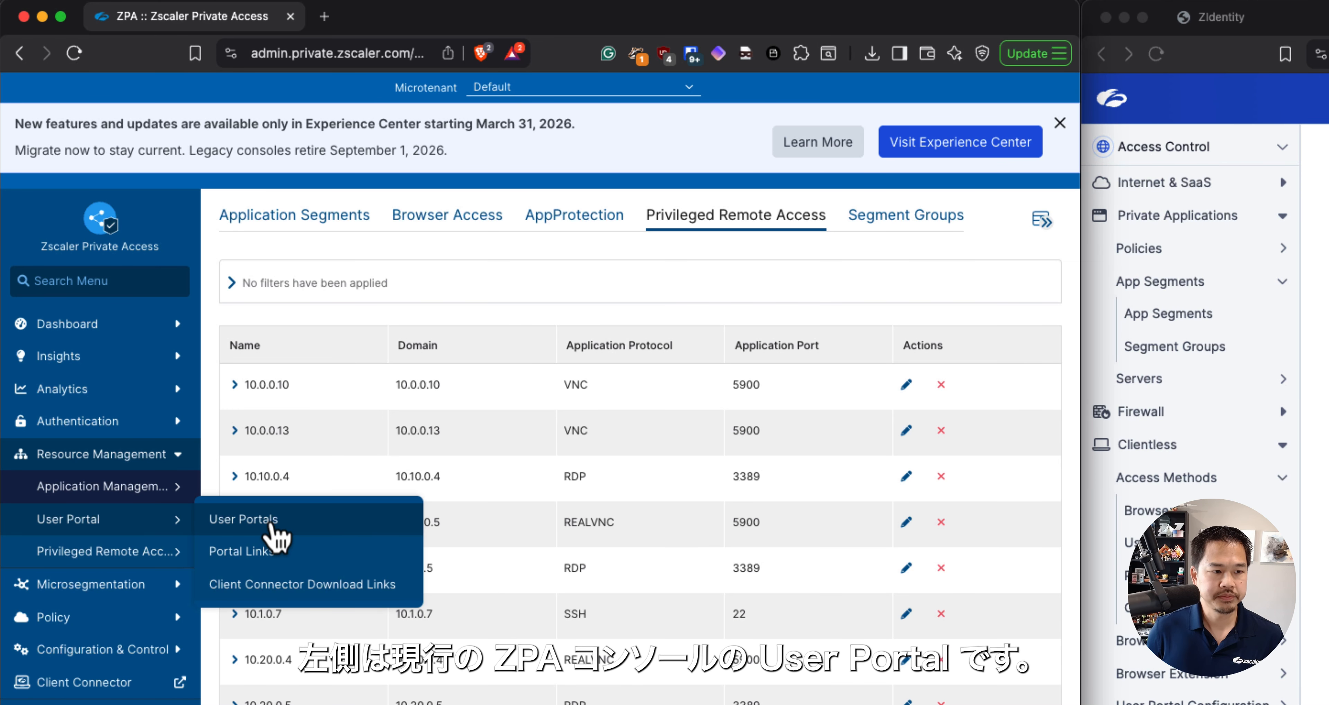
left_click(272, 522)
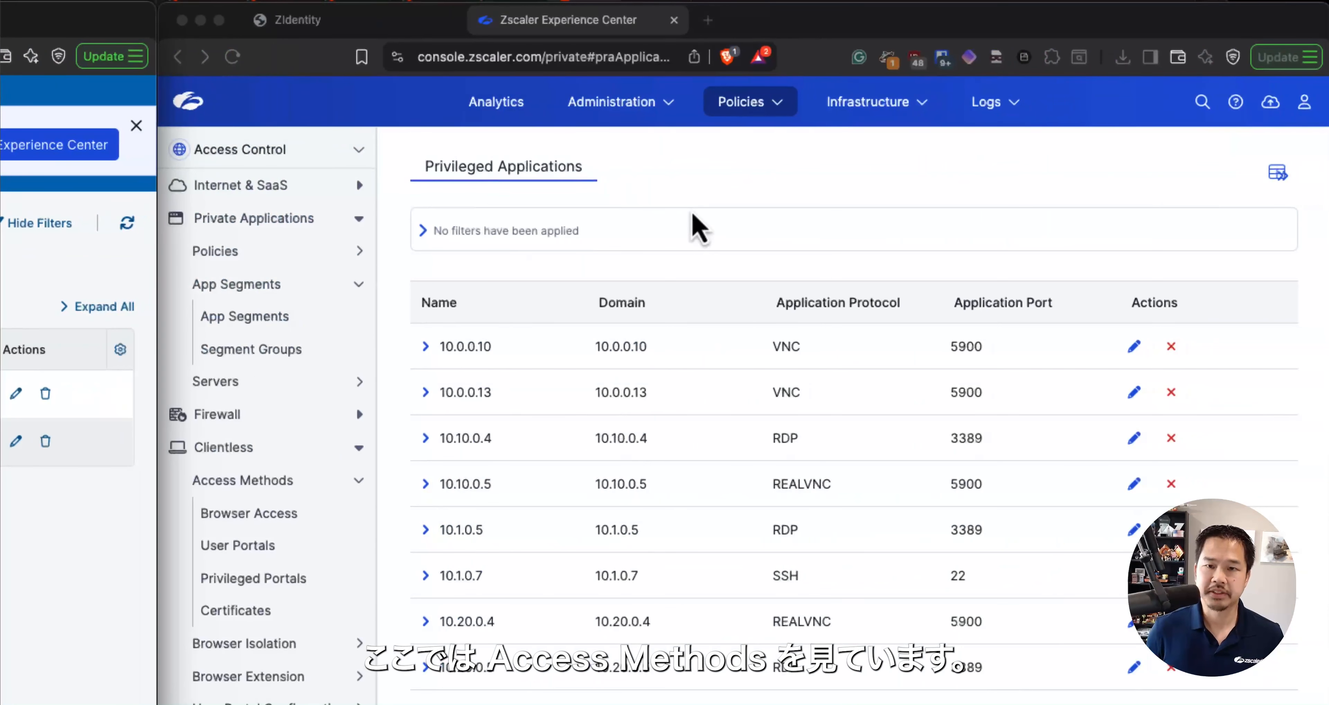
left_click(691, 206)
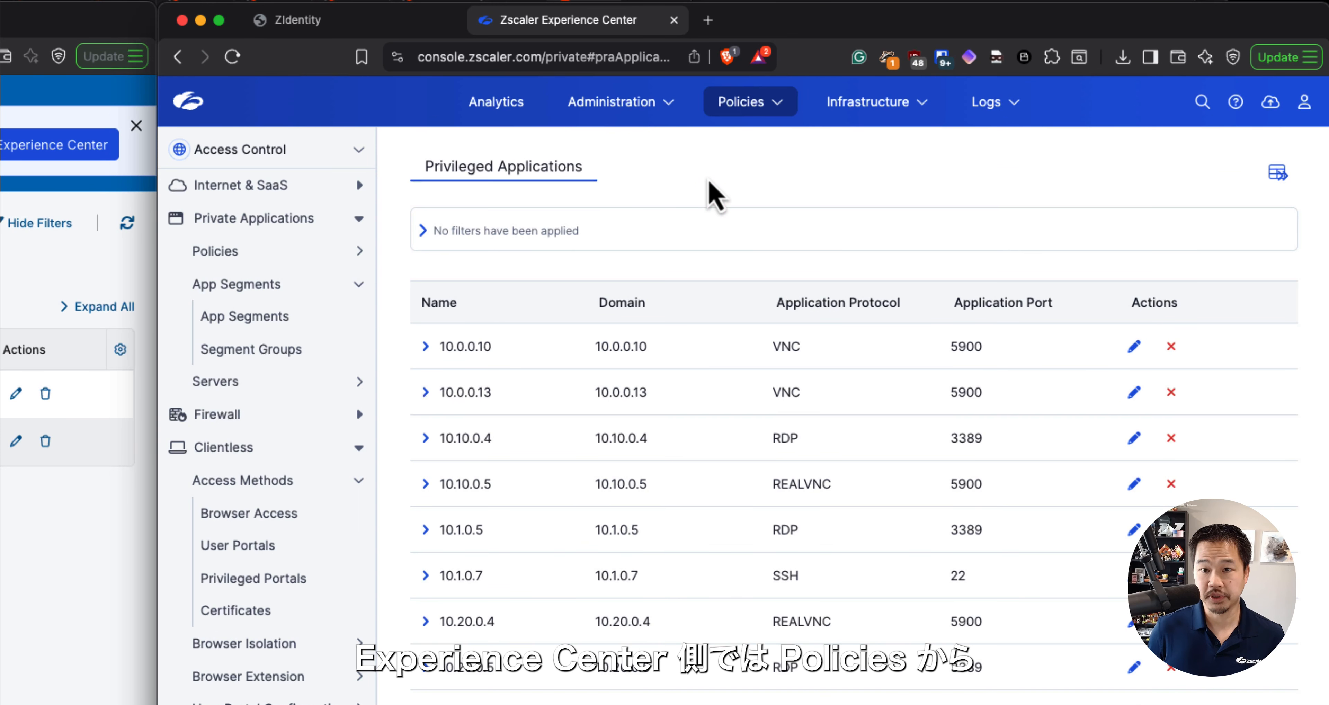
mouse_move(741, 118)
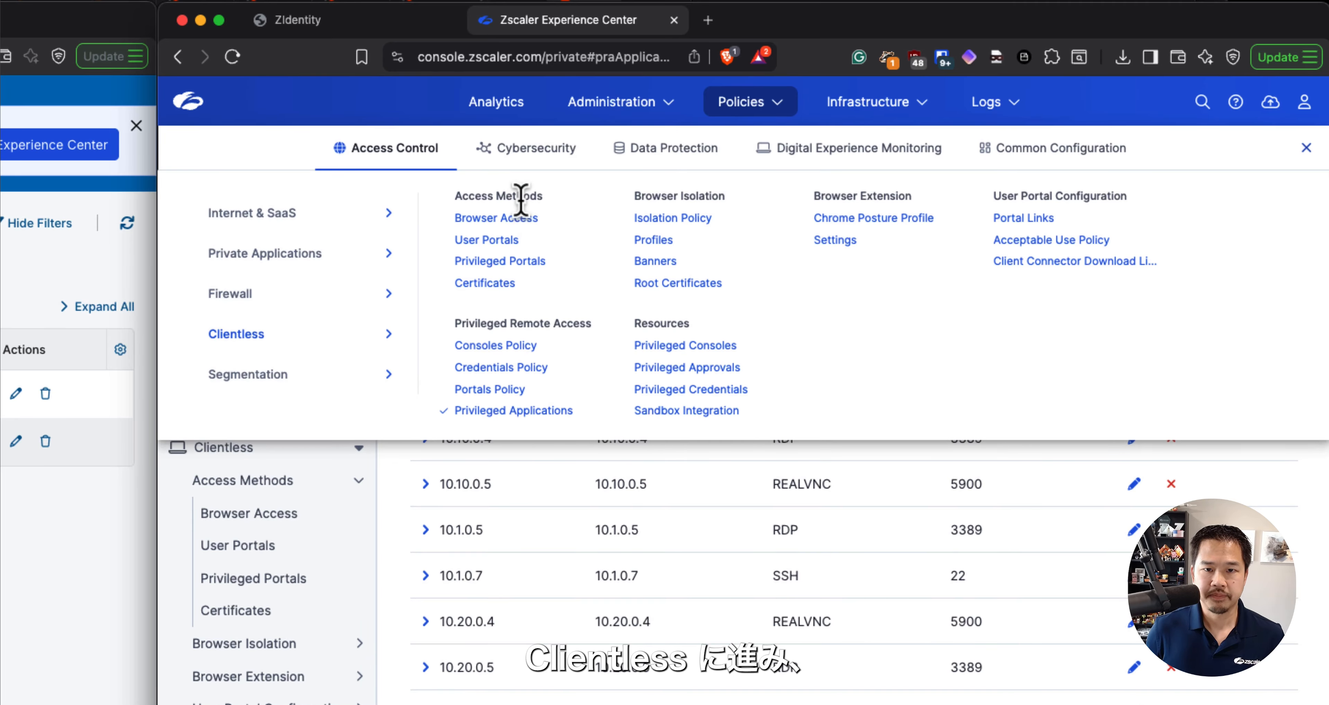
left_click(487, 243)
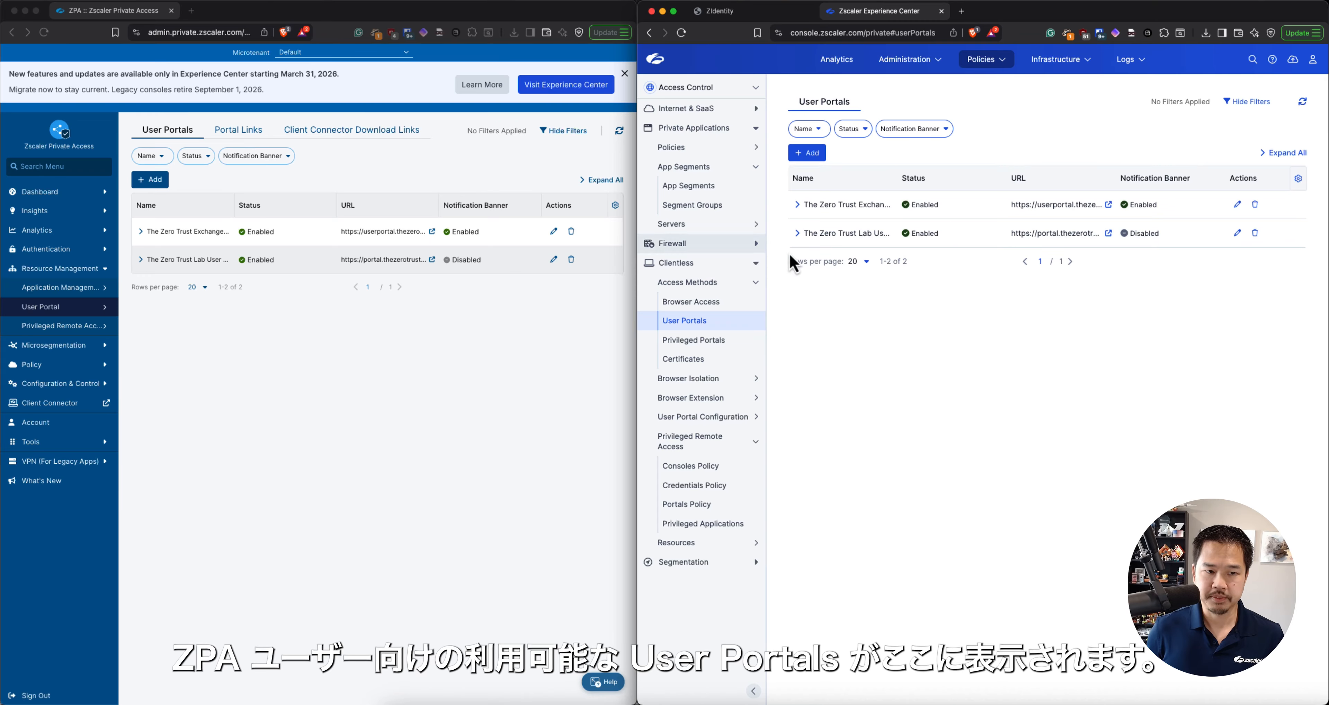
- View User Portal's Portal Links in the ZPA console and Portal Links under Clientless User Portal Configuration in the Experience Center
left_click(375, 337)
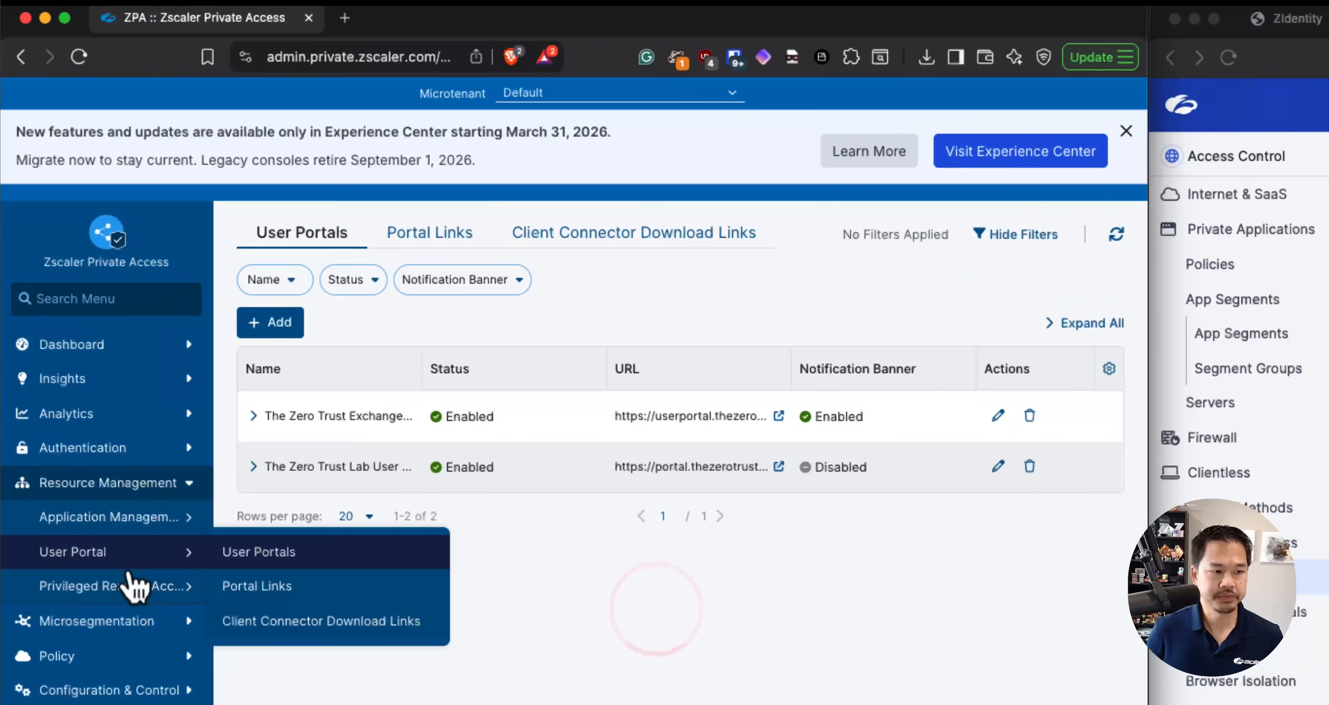
left_click(284, 591)
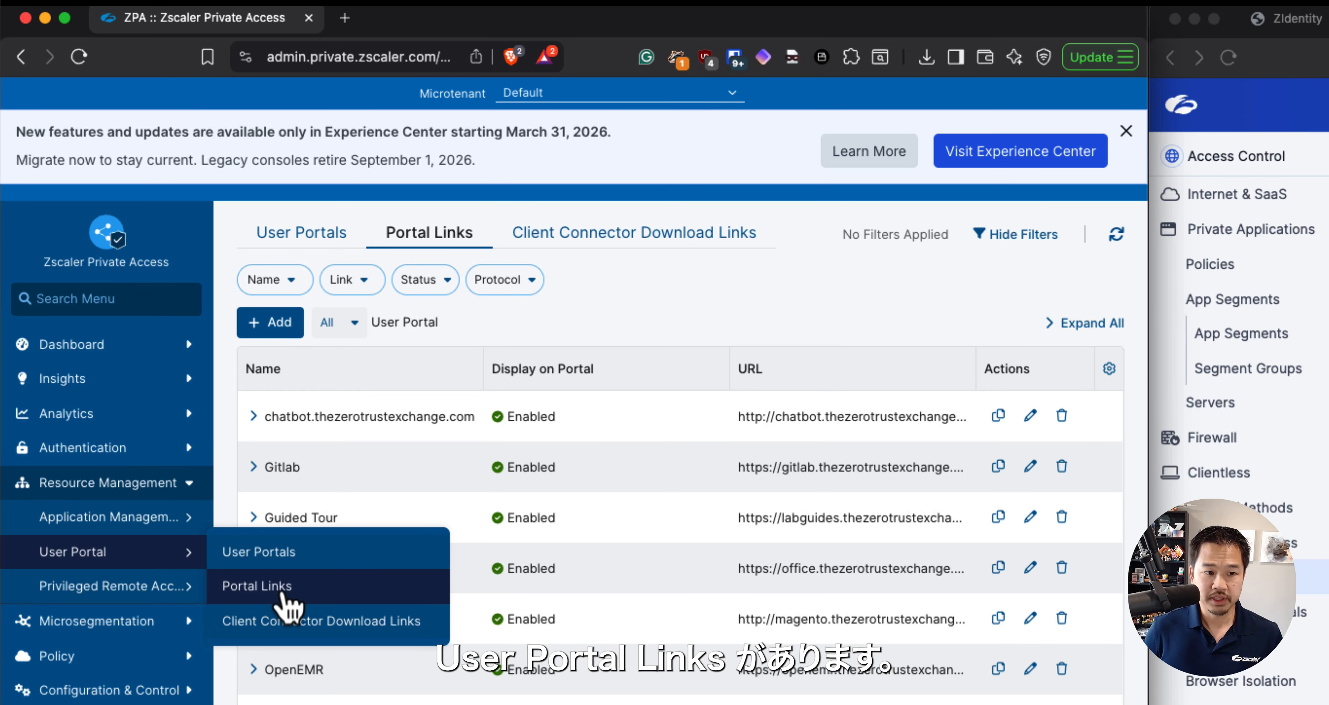
left_click(282, 593)
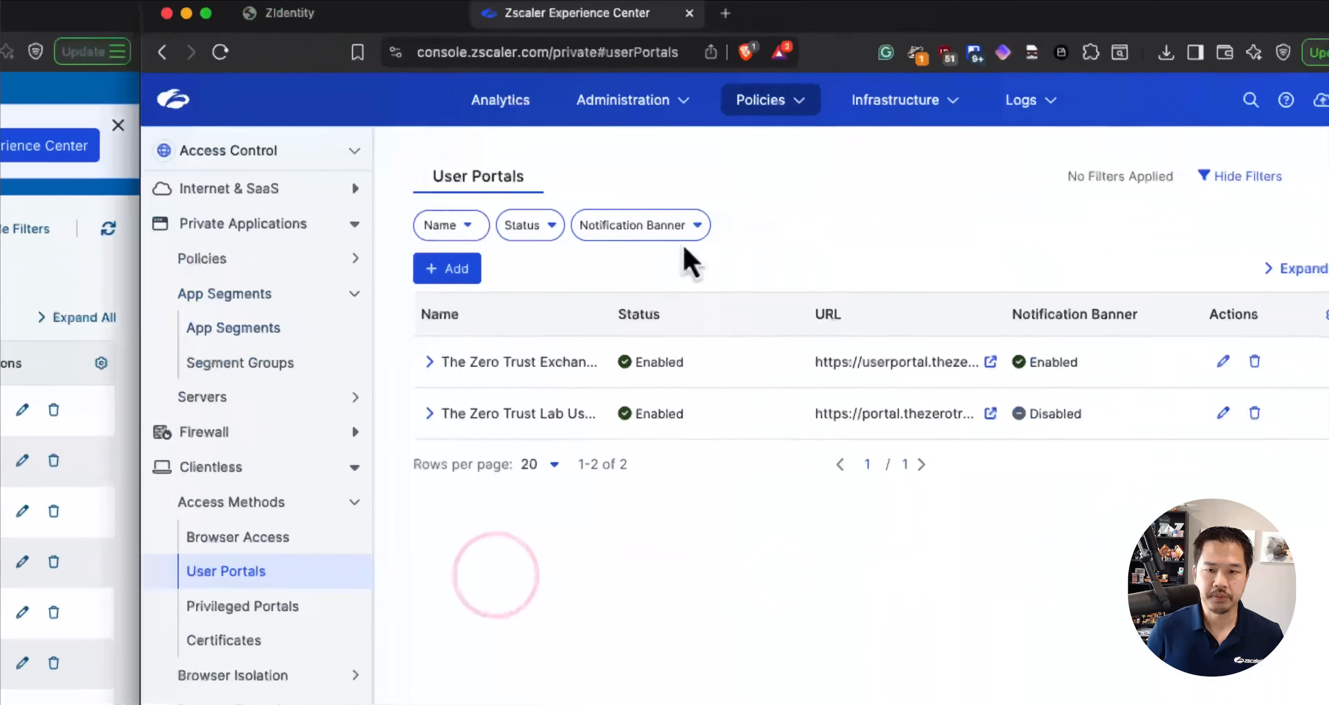
left_click(700, 111)
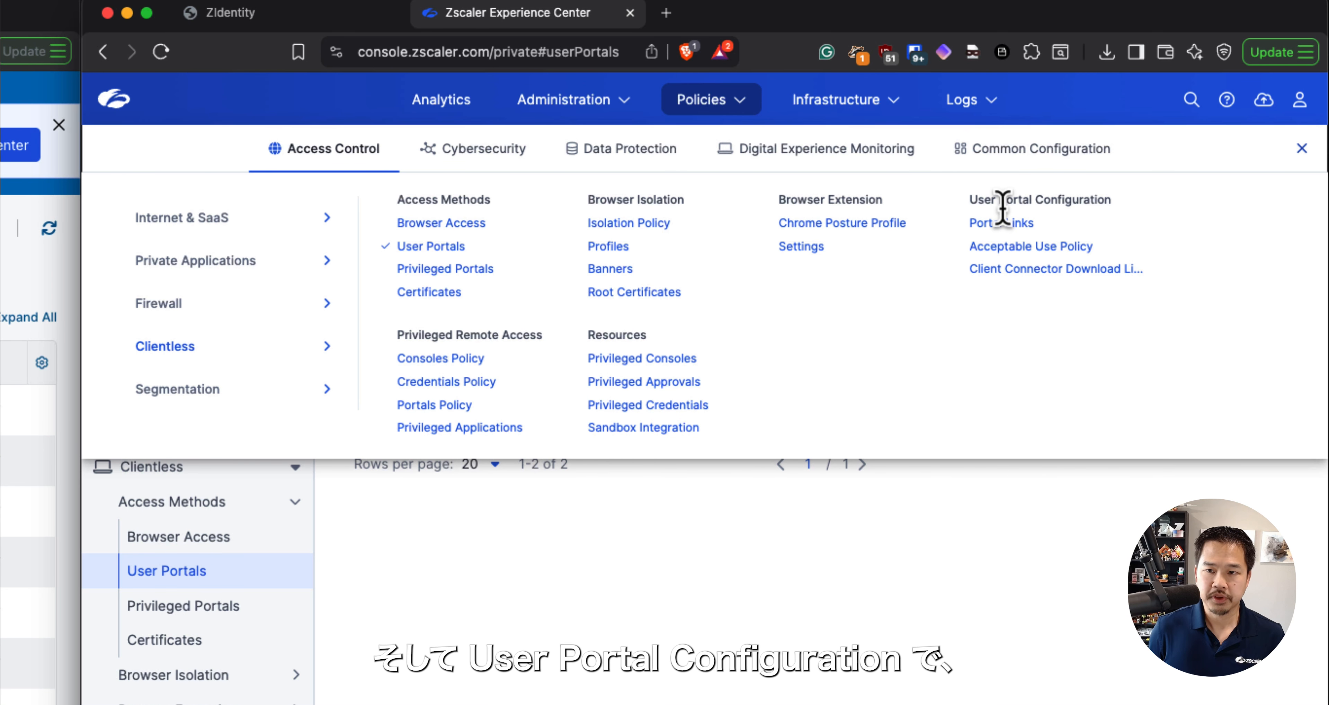
left_click(1014, 225)
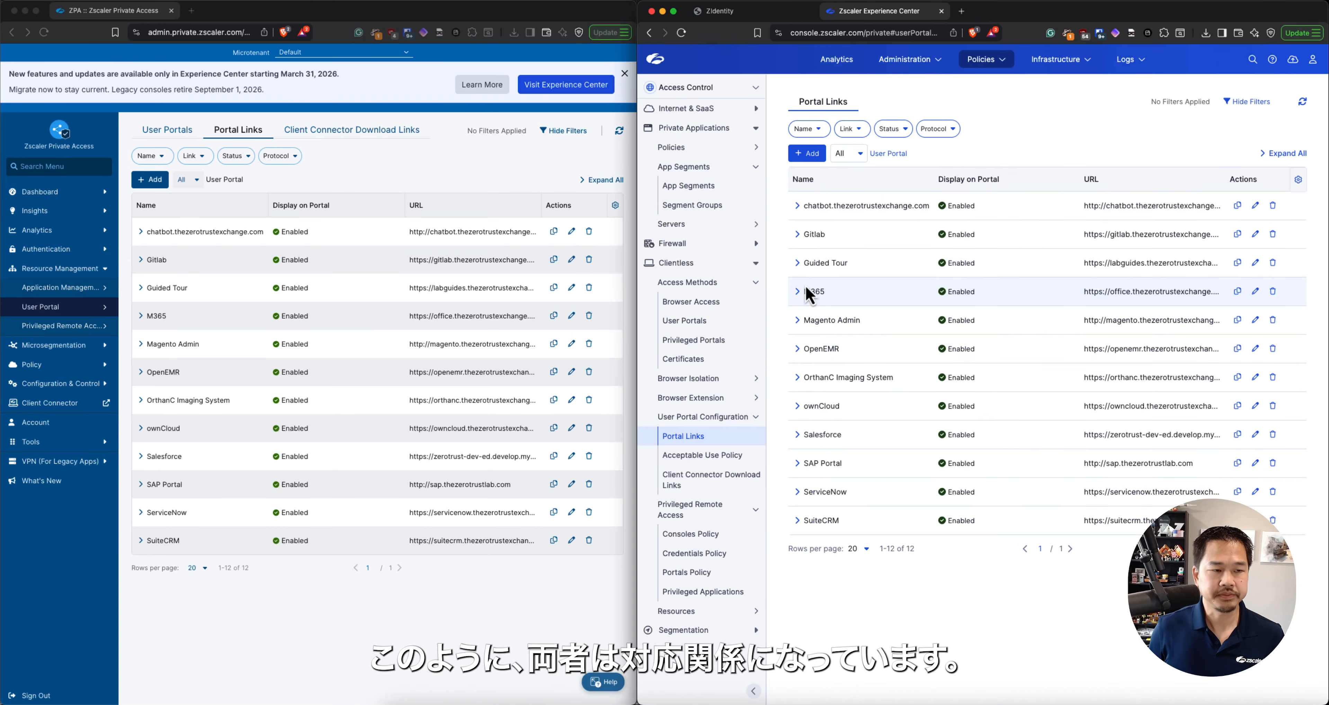
- View Client Connector Download Links in the ZPA console and the matching page under Clientless User Portal Configuration in the Experience Center
left_click(103, 308)
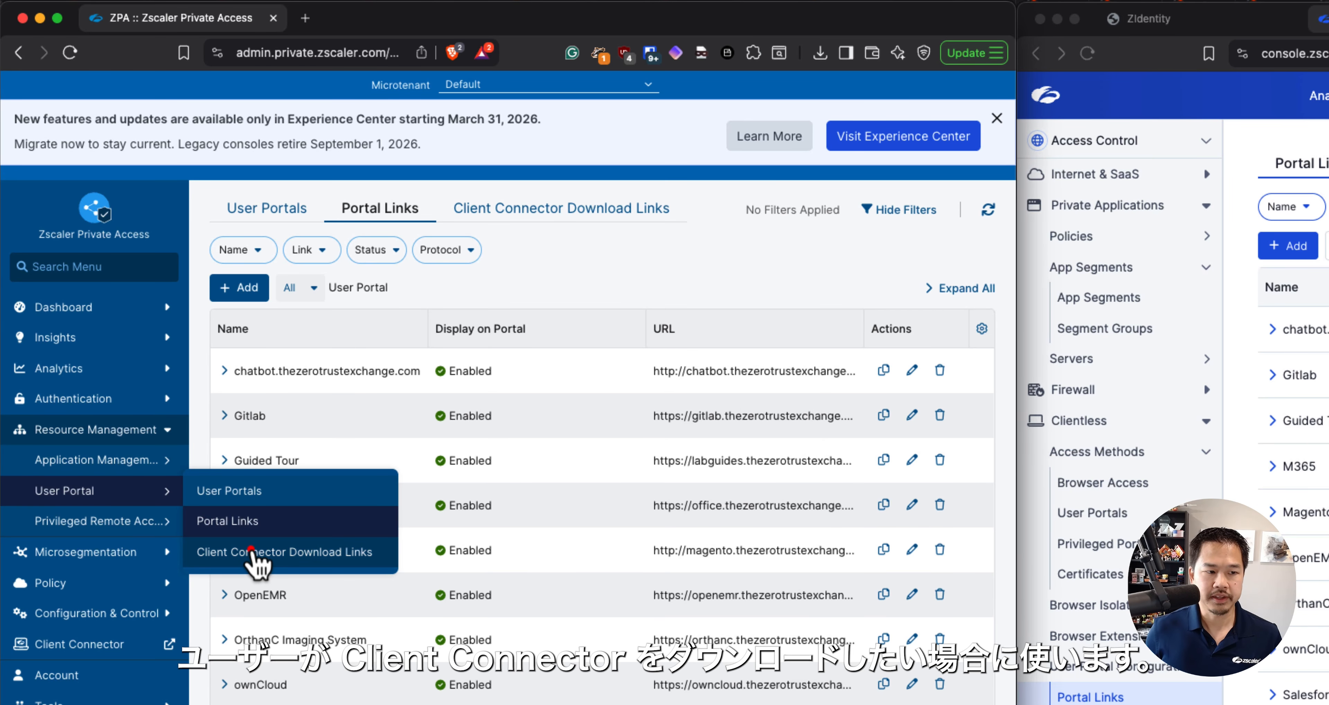
left_click(253, 554)
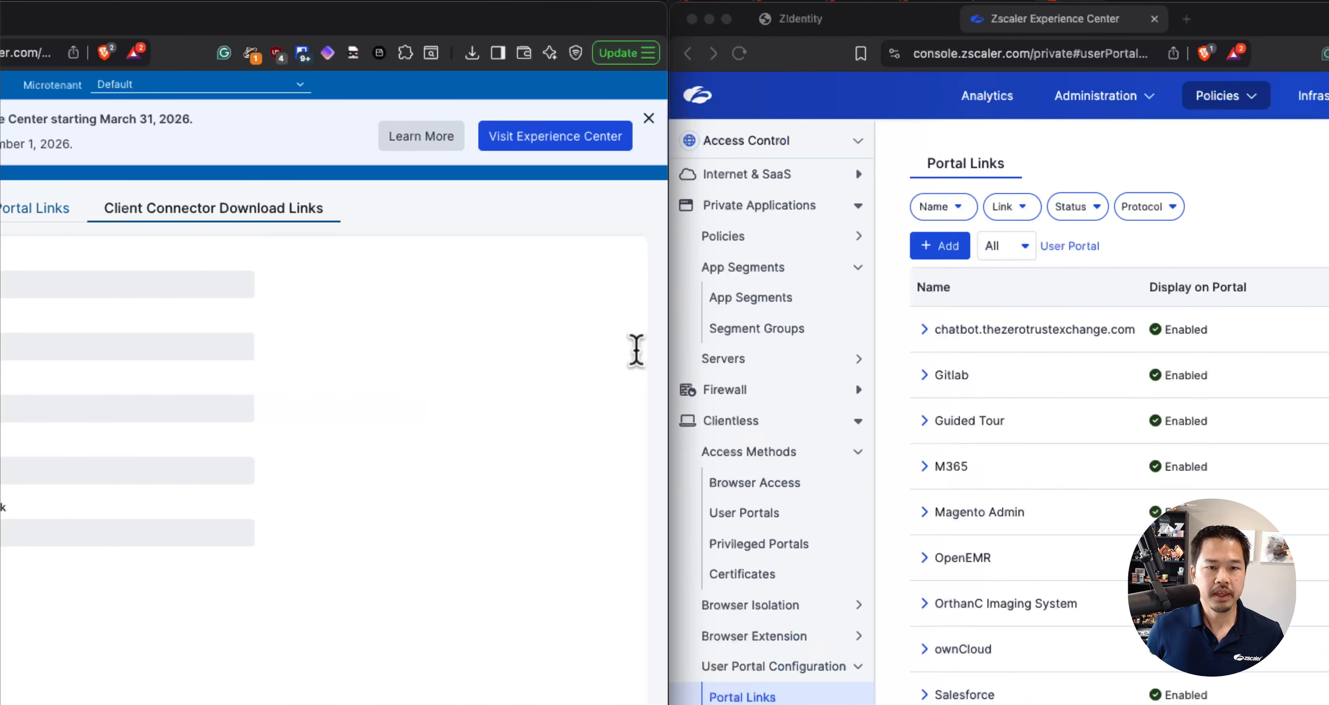
left_click(1218, 95)
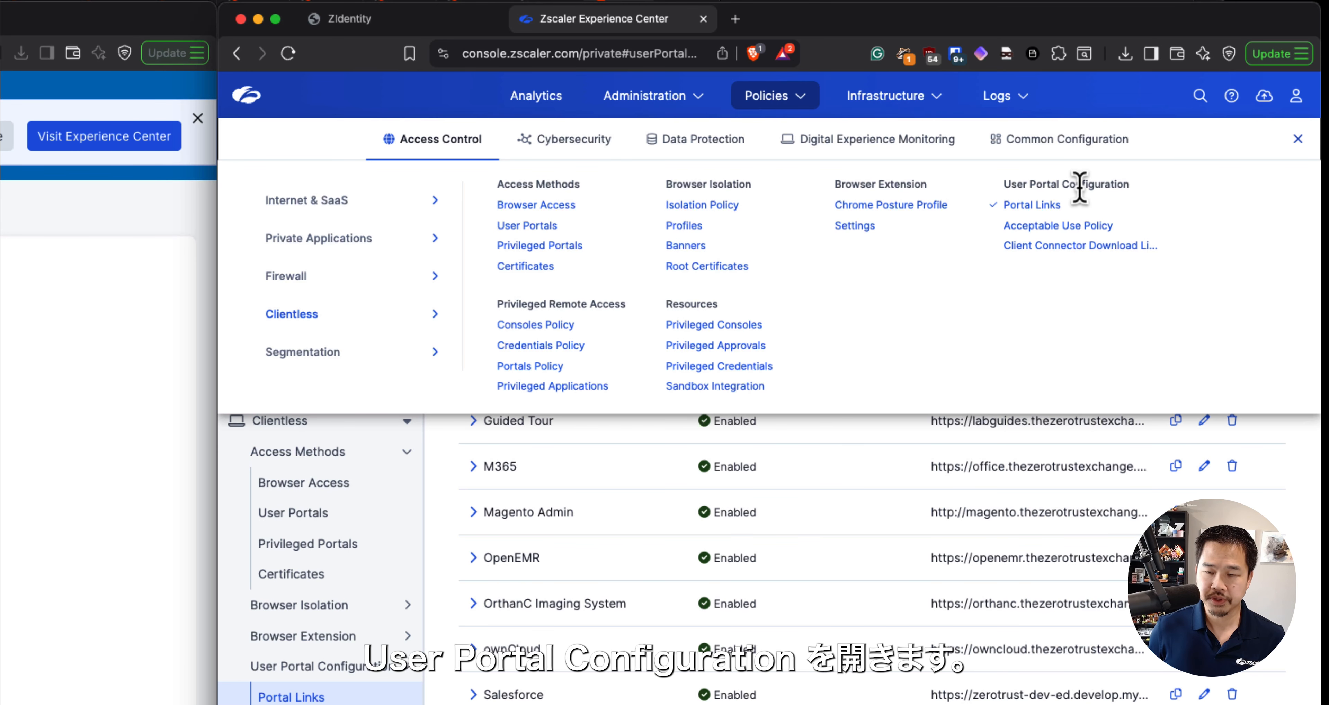
left_click(1041, 249)
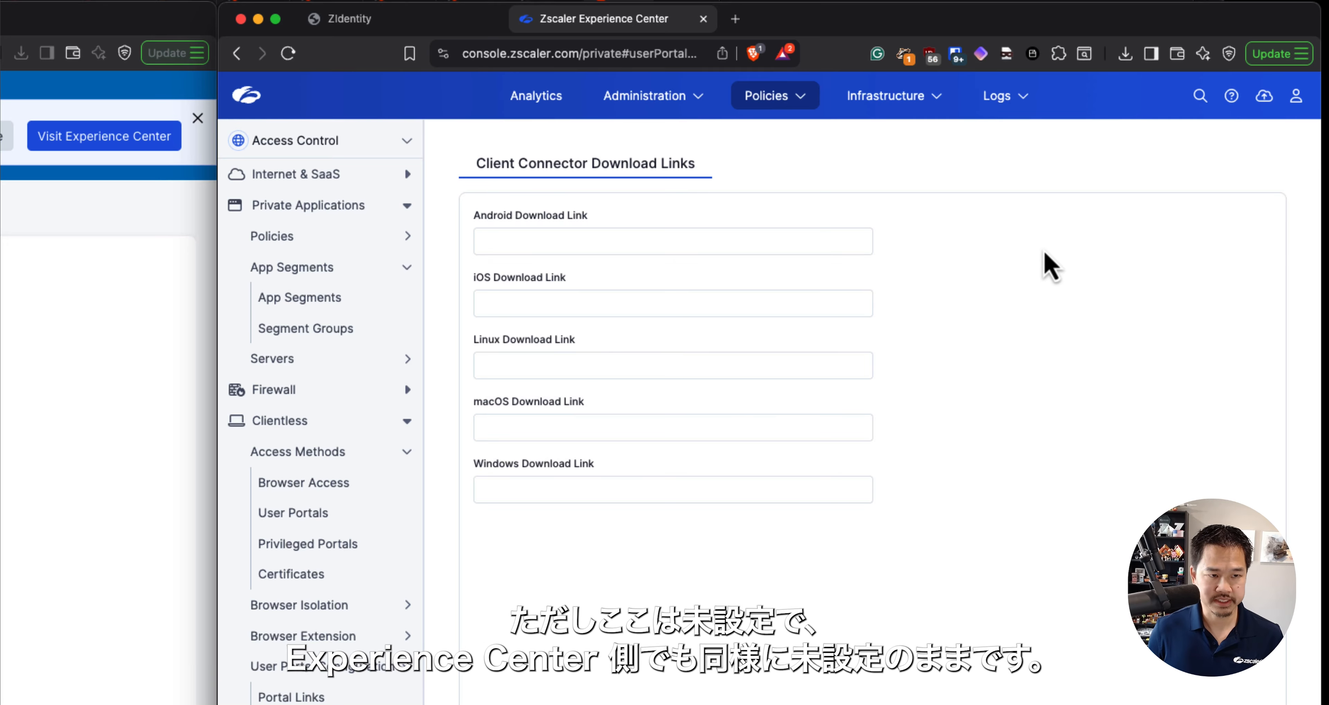
mouse_move(530, 281)
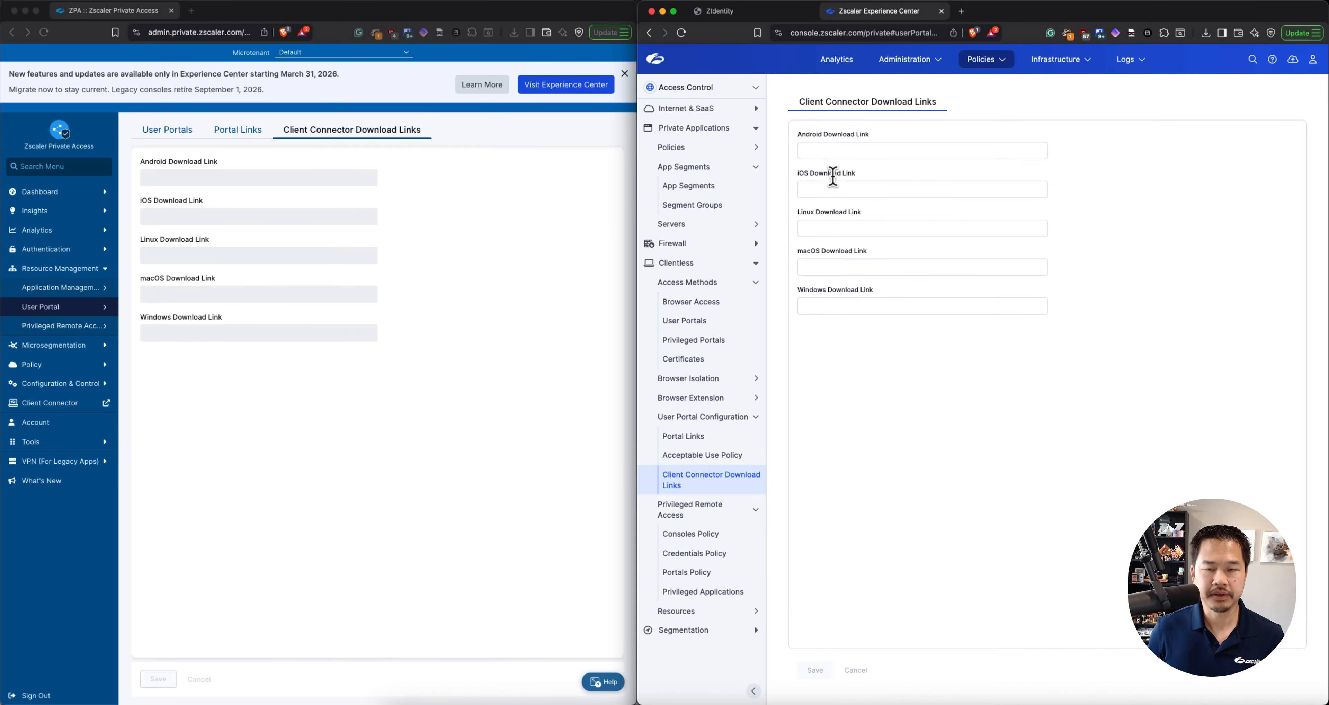
- View Privileged Portals under Privileged Remote Access in the ZPA console and under Clientless Access Methods in the Experience Center
left_click(326, 239)
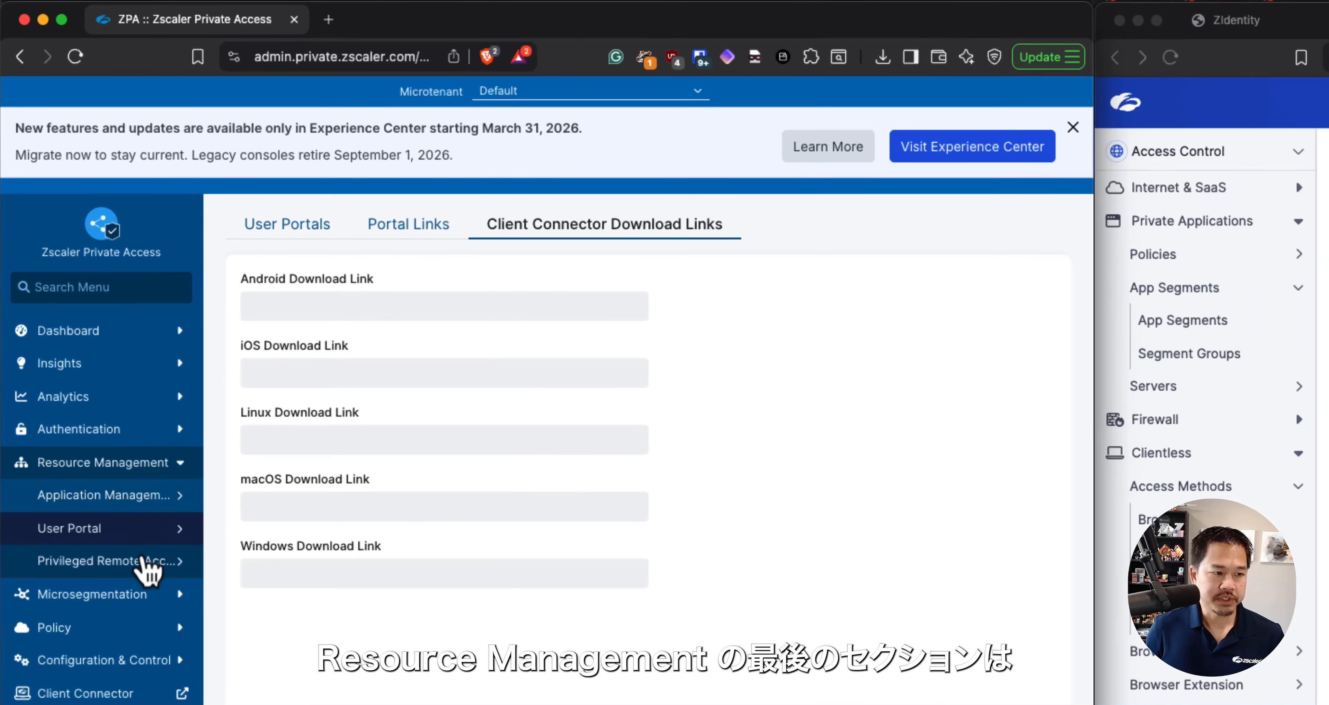
mouse_move(85, 330)
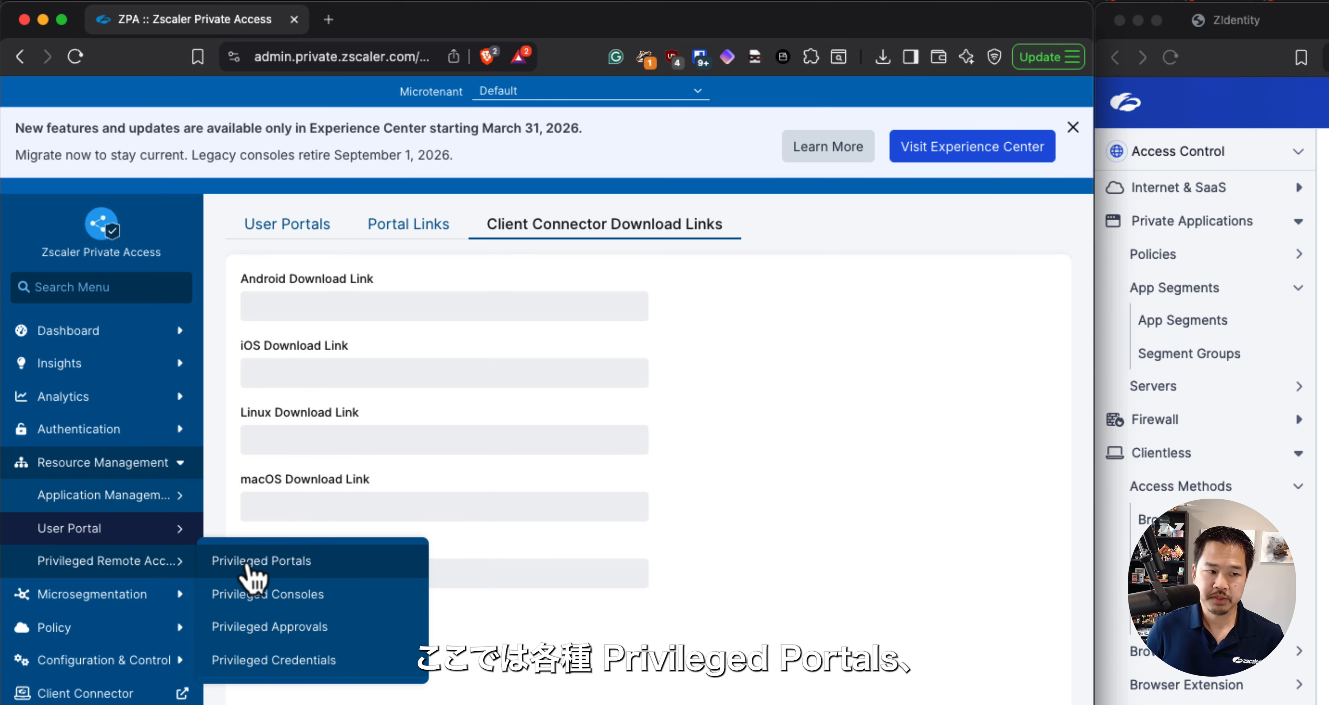
left_click(247, 562)
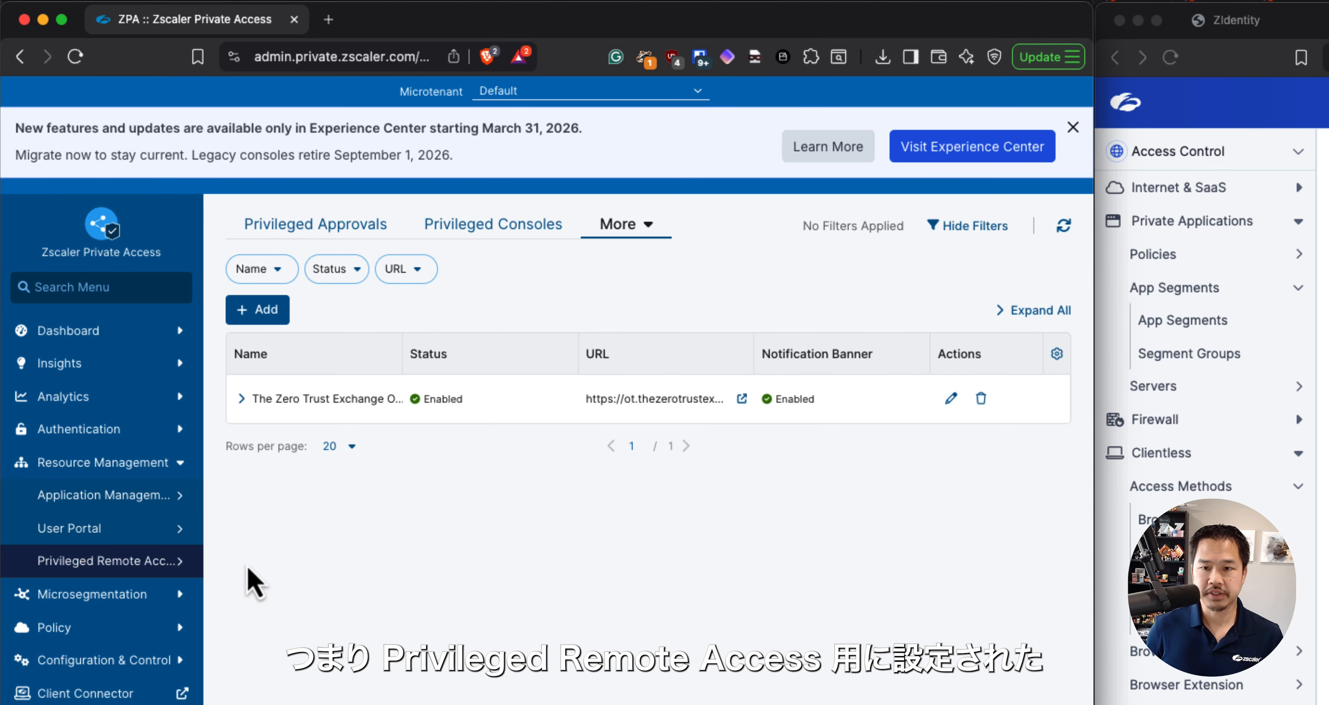
left_click(1212, 573)
left_click(740, 103)
left_click(258, 345)
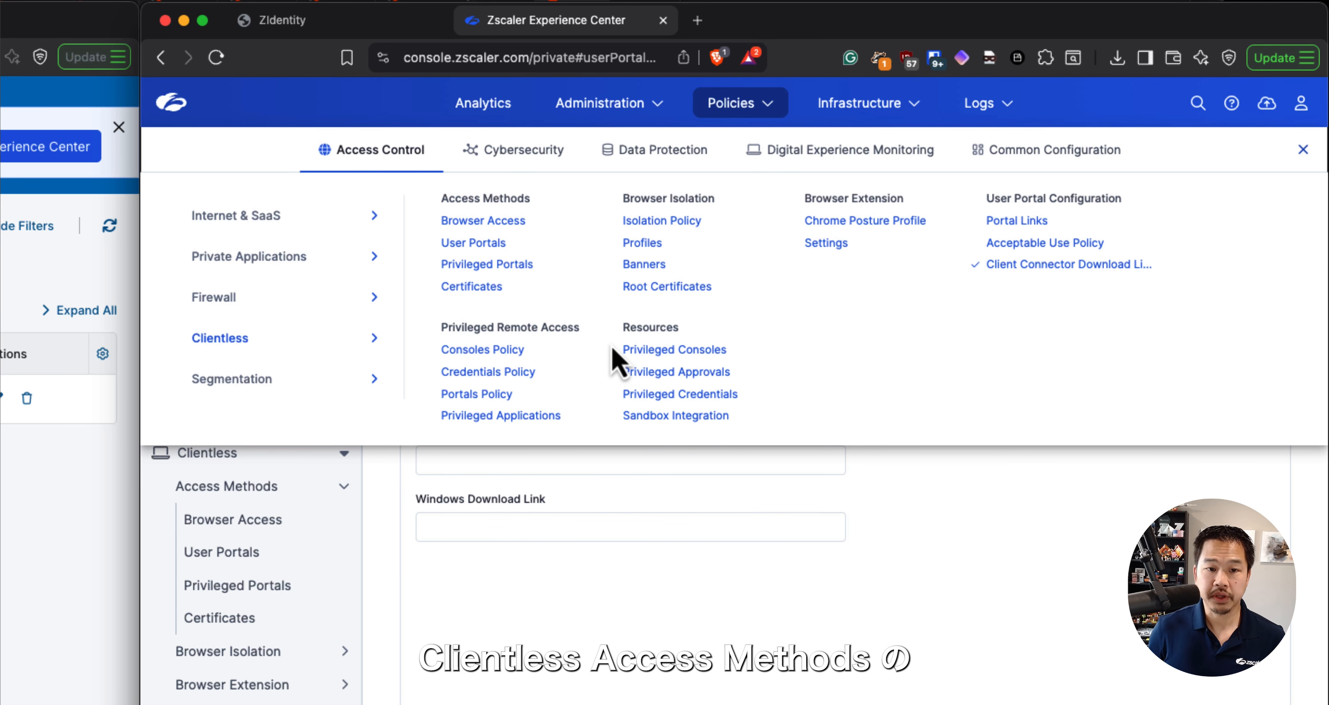
left_click(487, 266)
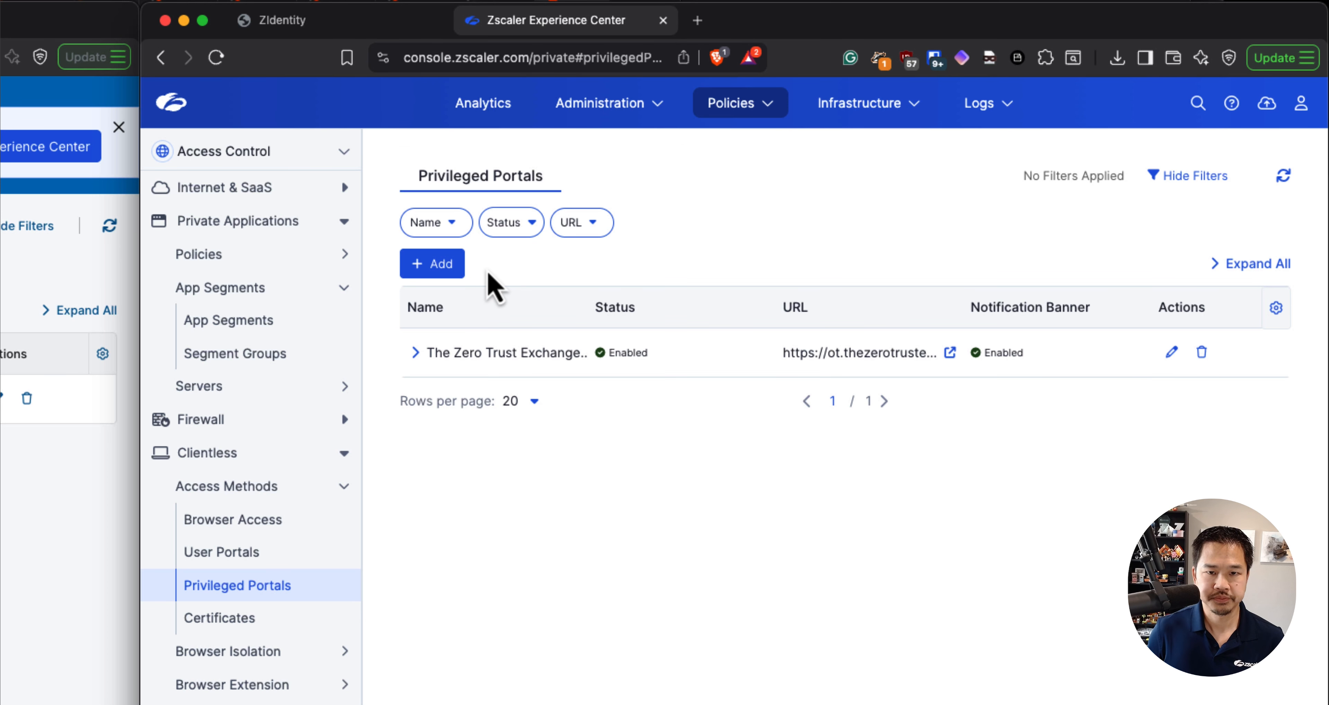
- View Privileged Consoles in the ZPA console and the matching Privileged Consoles page under Clientless Resources in the Experience Center
left_click(420, 302)
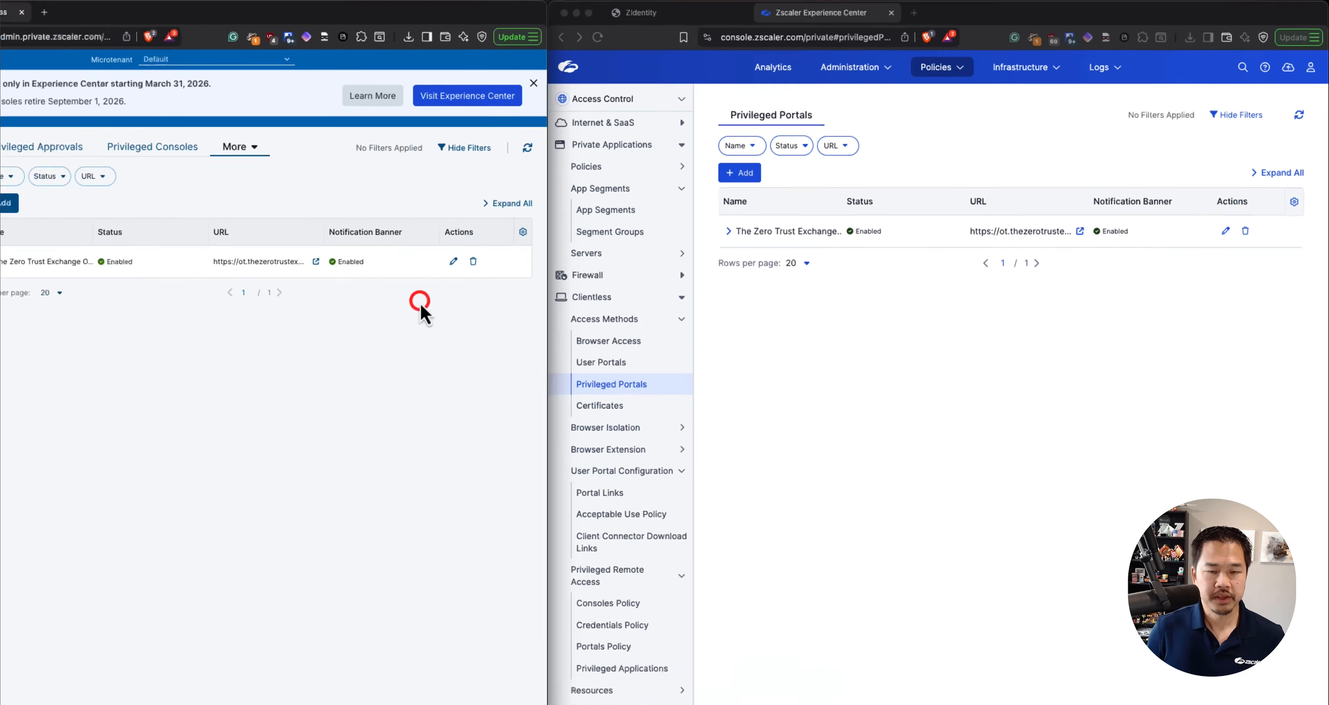
mouse_move(104, 338)
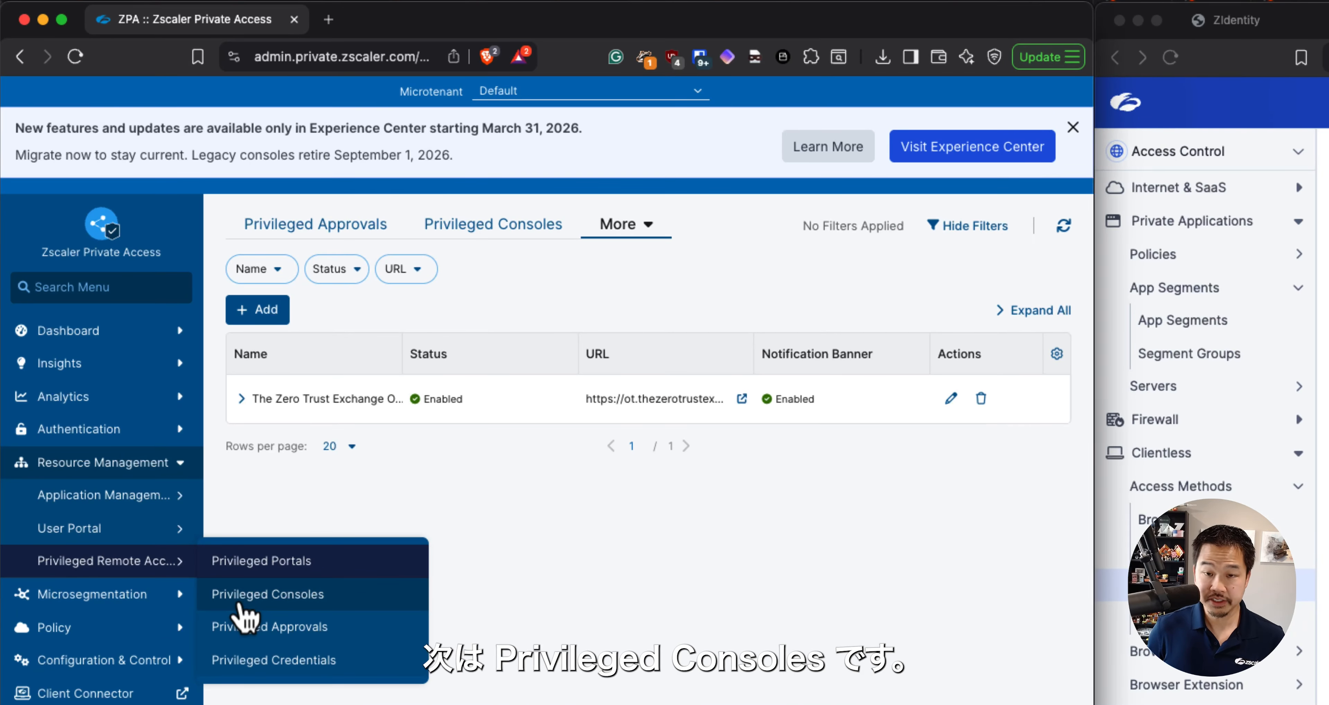
left_click(237, 600)
left_click(800, 363)
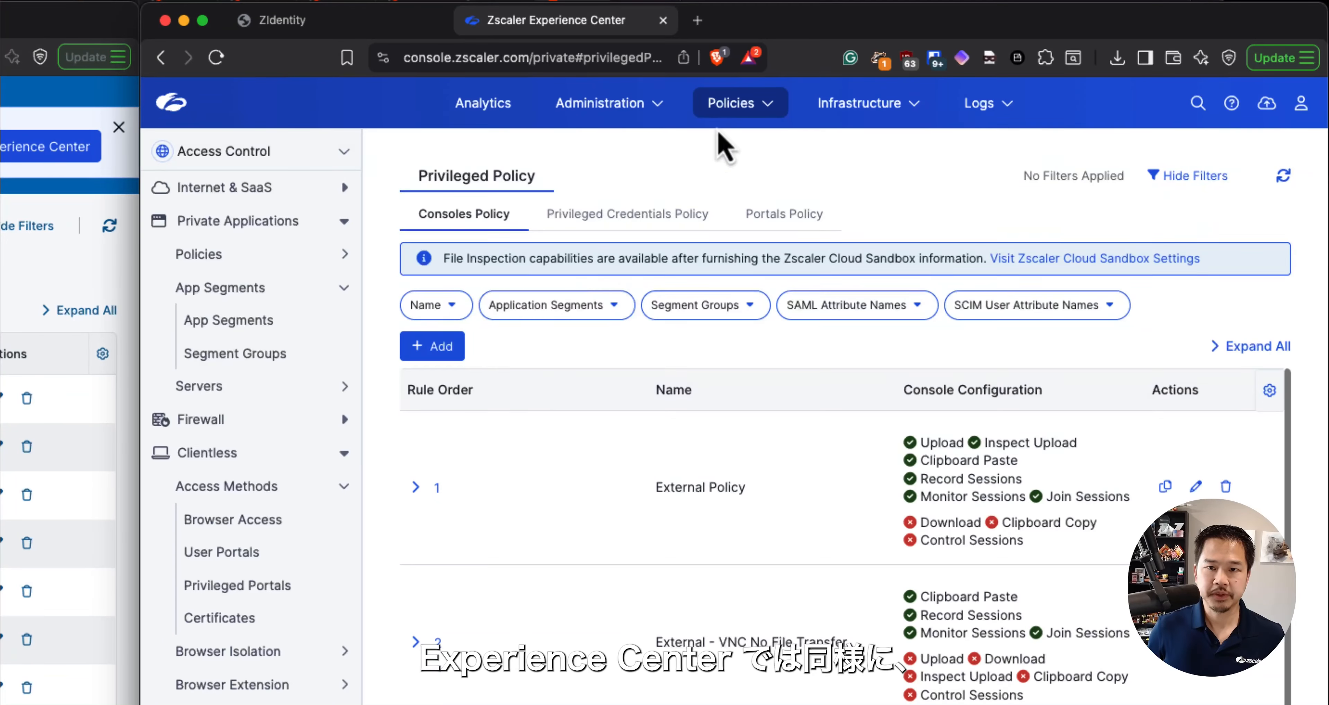
left_click(1041, 106)
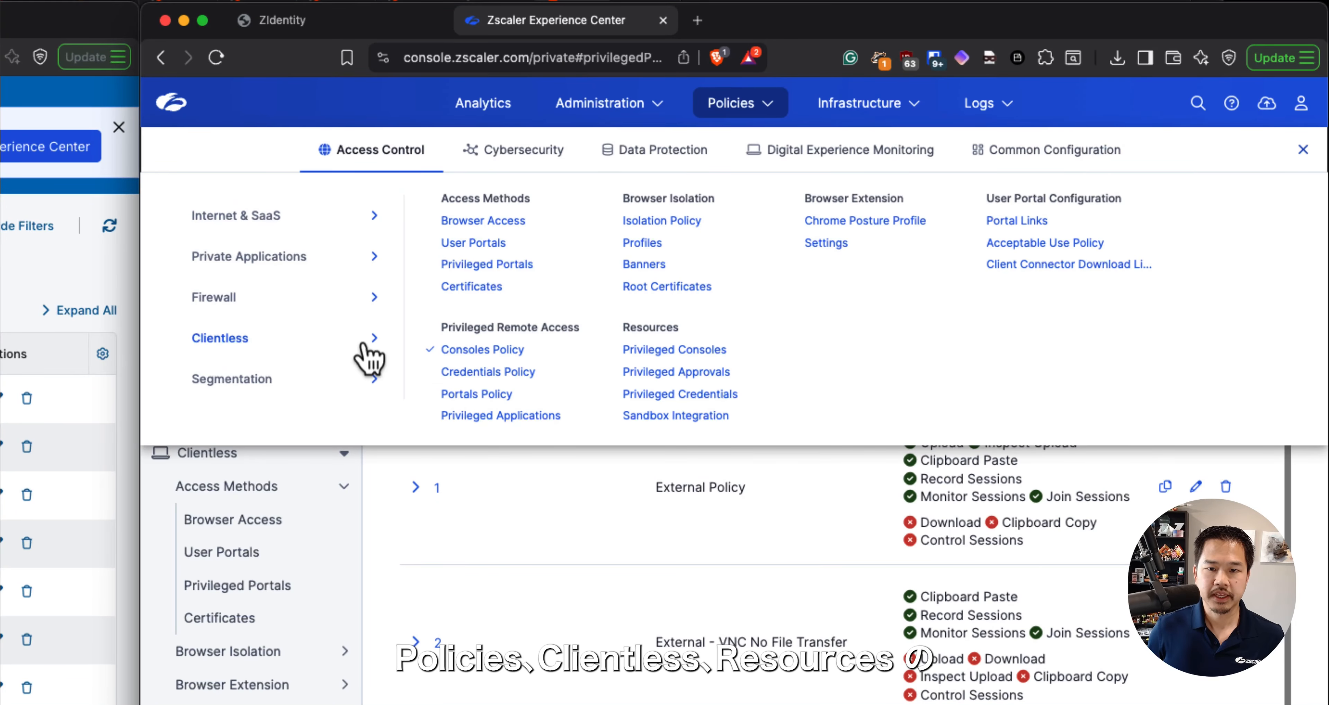
left_click(674, 349)
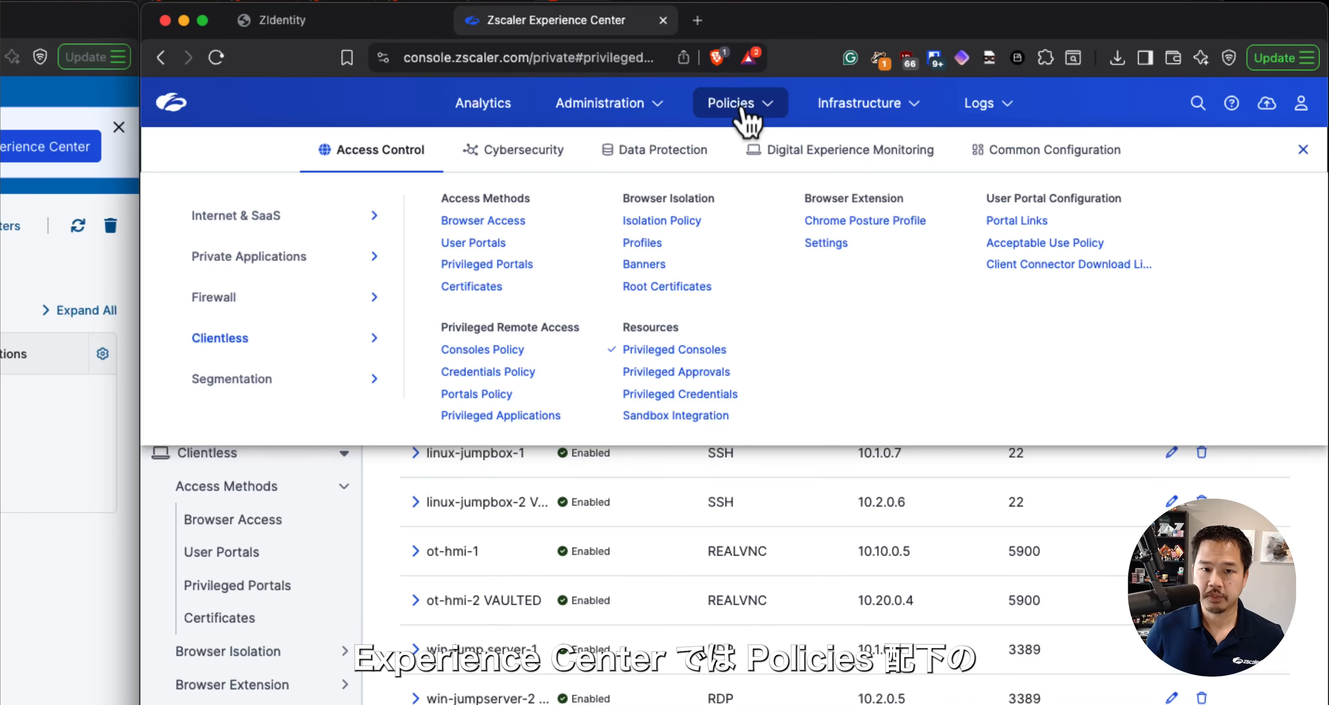
- View Privileged Approvals under Clientless Resources in the Experience Center's Access Control policies
left_click(293, 339)
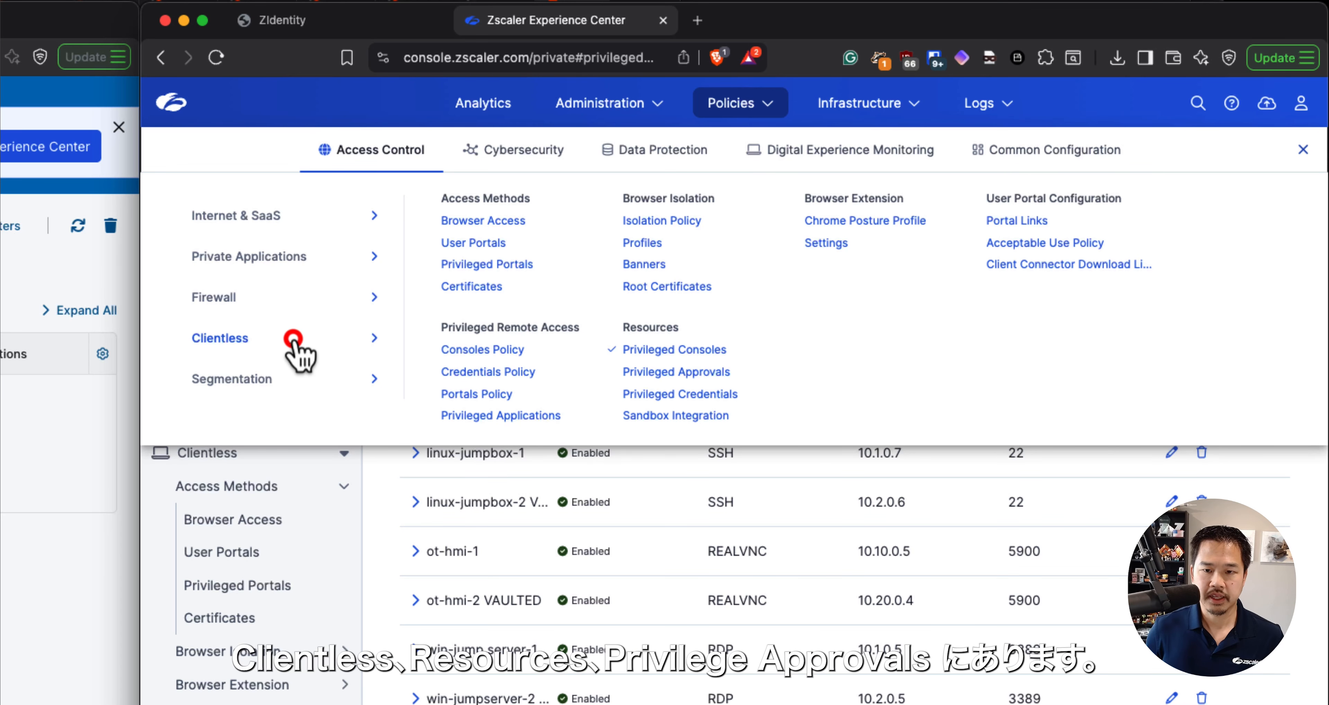
left_click(663, 373)
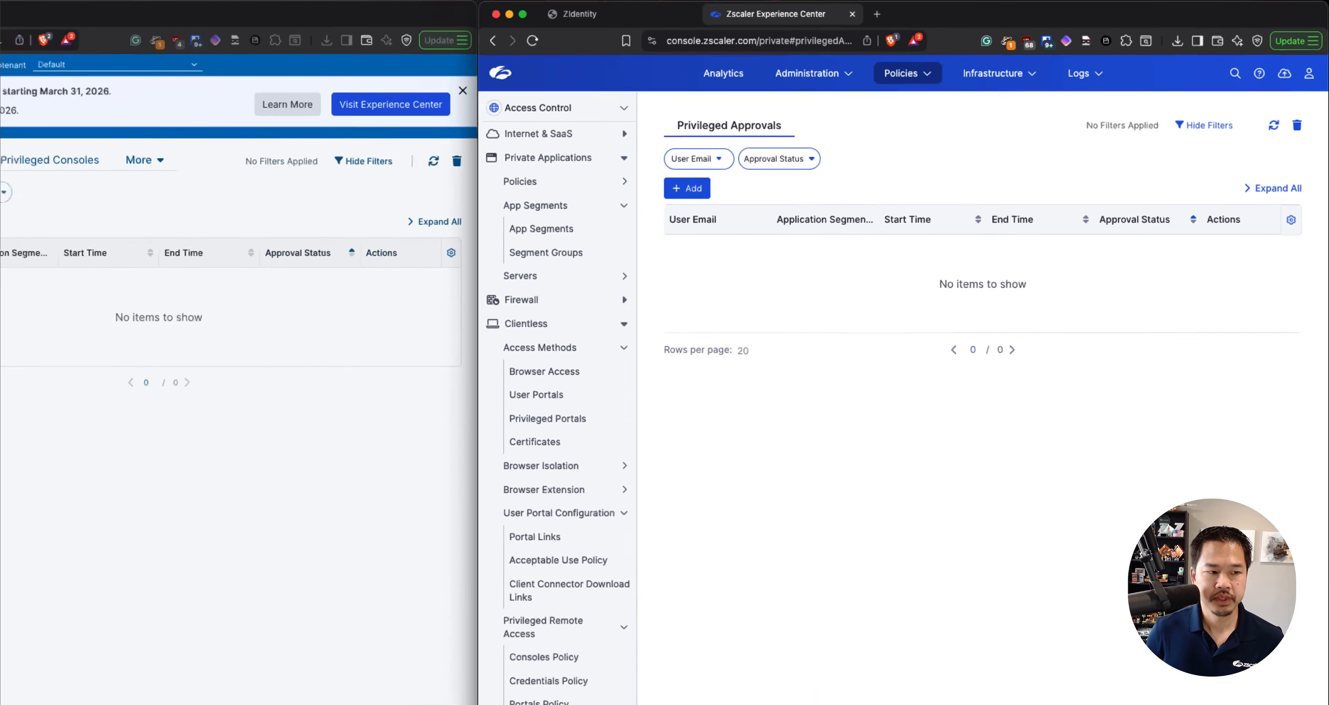
- View Privileged Credentials in the ZPA console and the matching Privileged Credentials page under Clientless Resources in the Experience Center
left_click(175, 374)
left_click(93, 324)
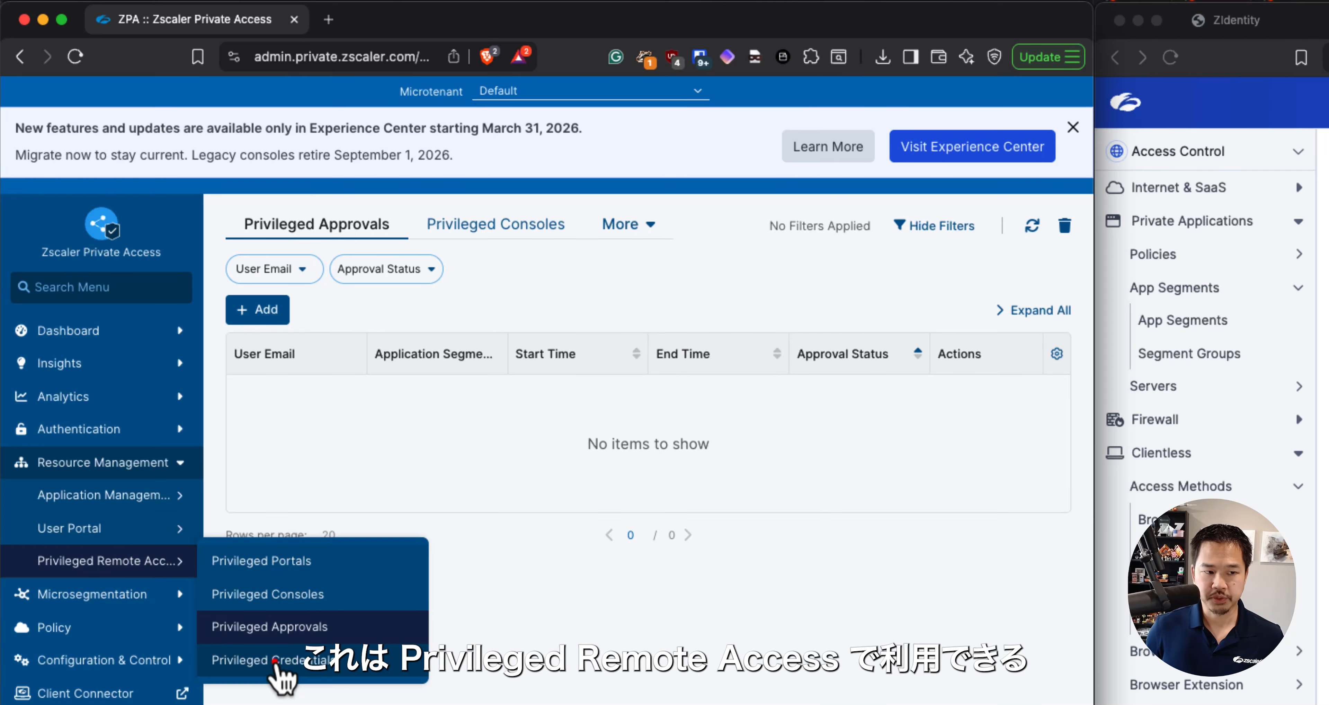
left_click(277, 667)
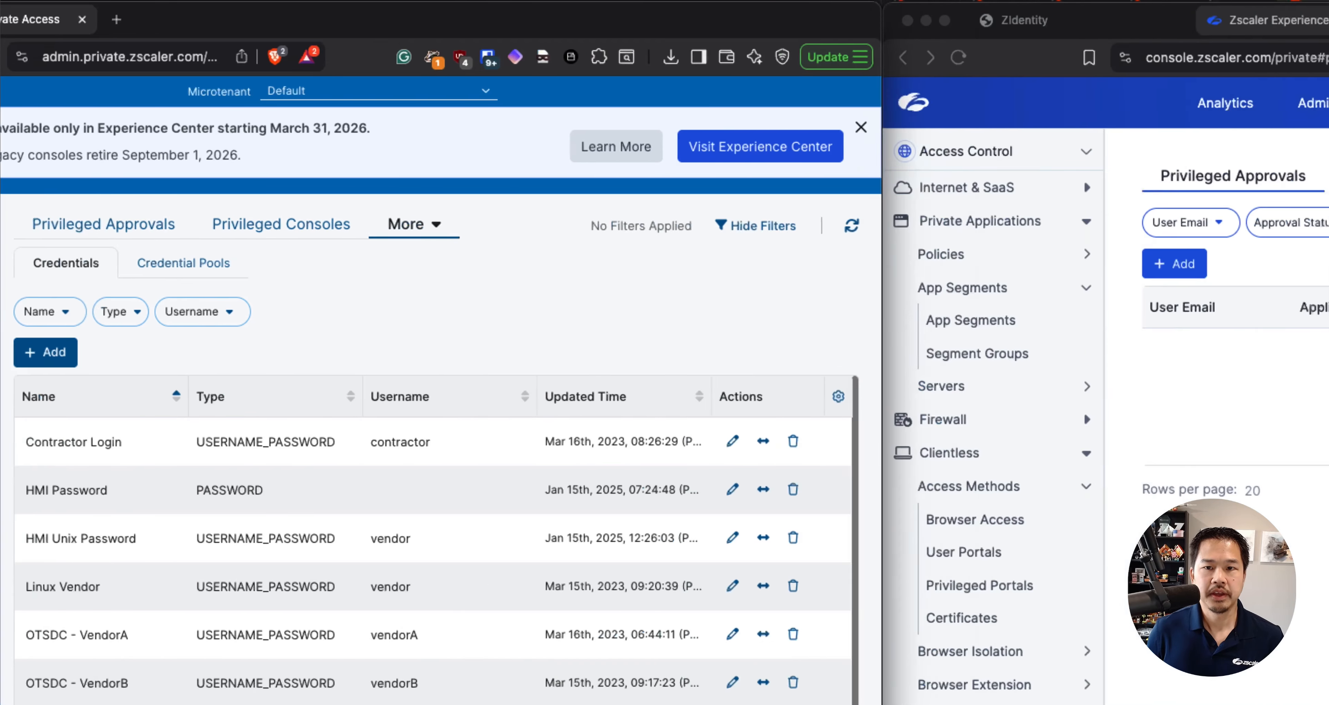
left_click(850, 194)
left_click(738, 111)
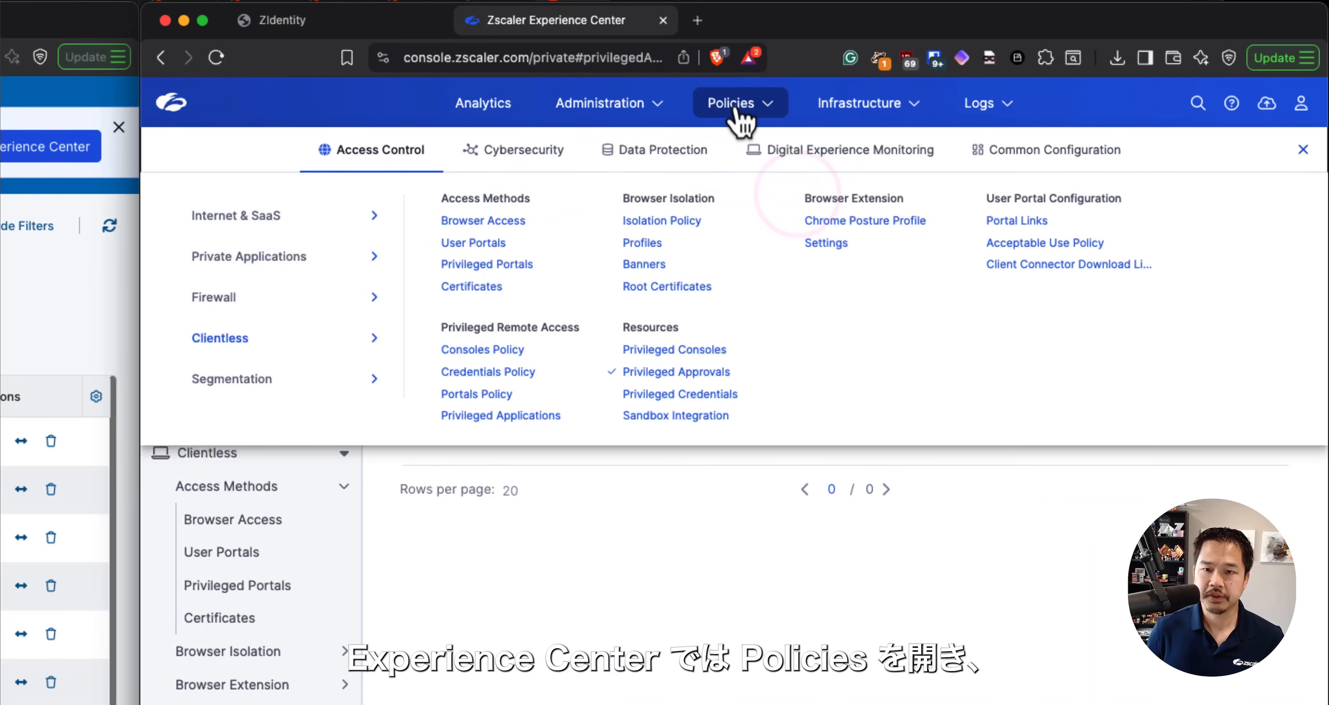
left_click(287, 339)
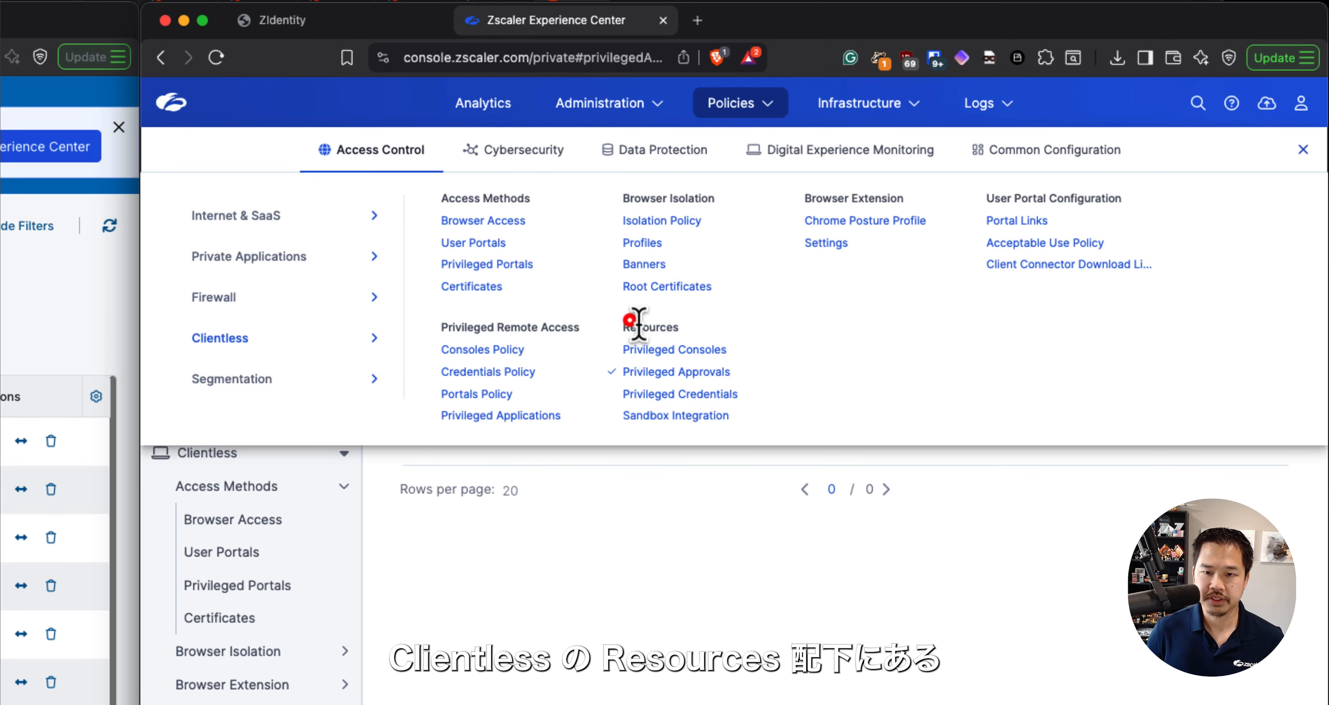
left_click(652, 326)
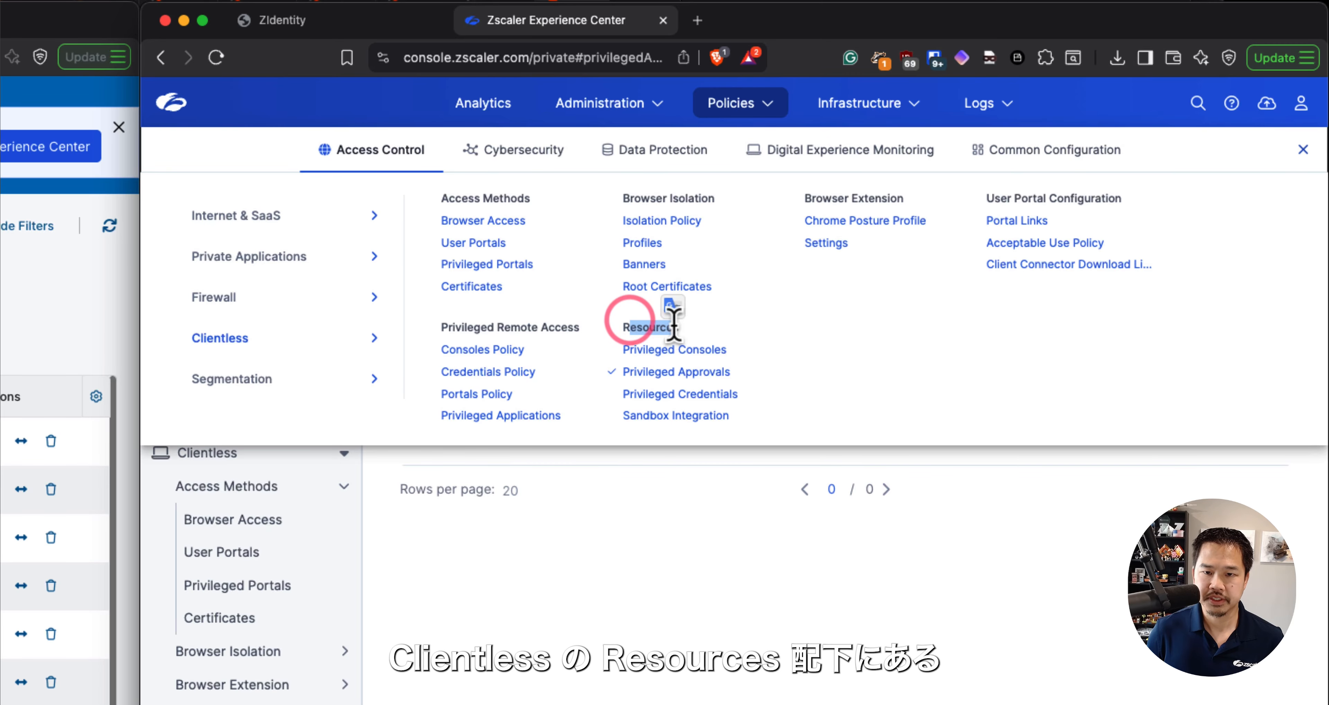
left_click(670, 397)
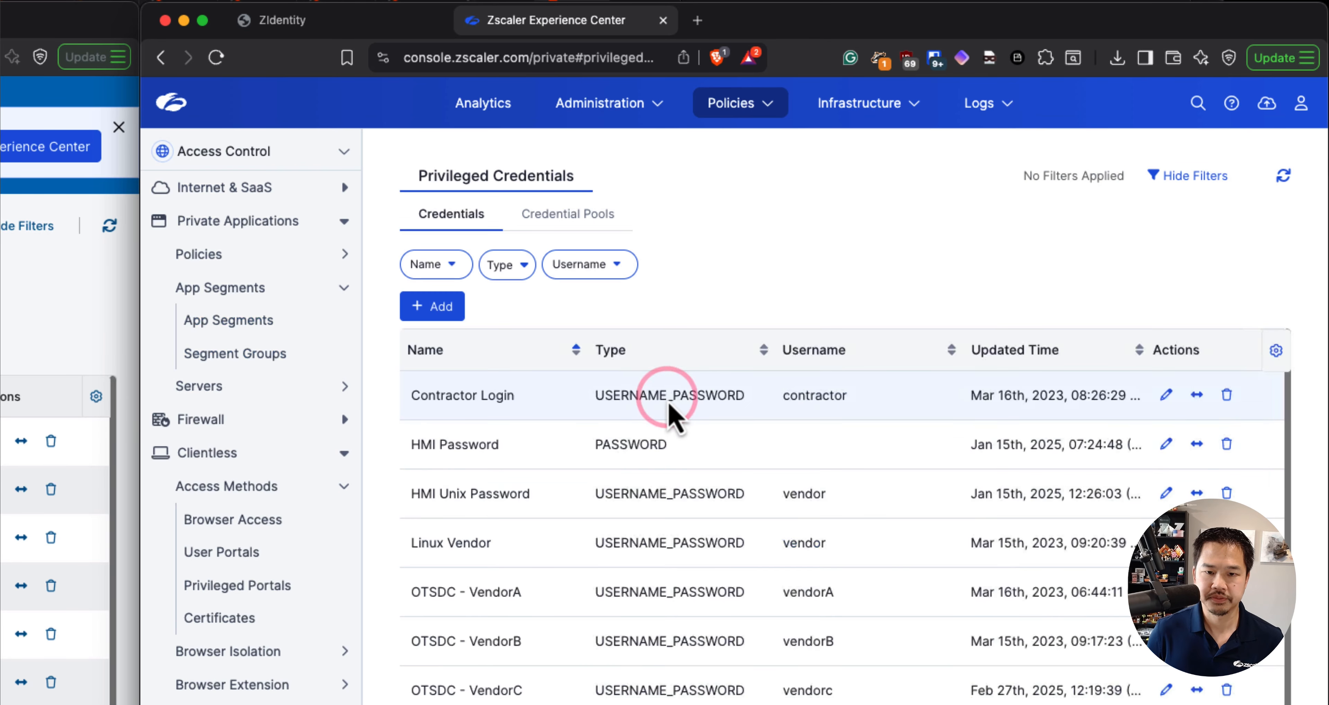